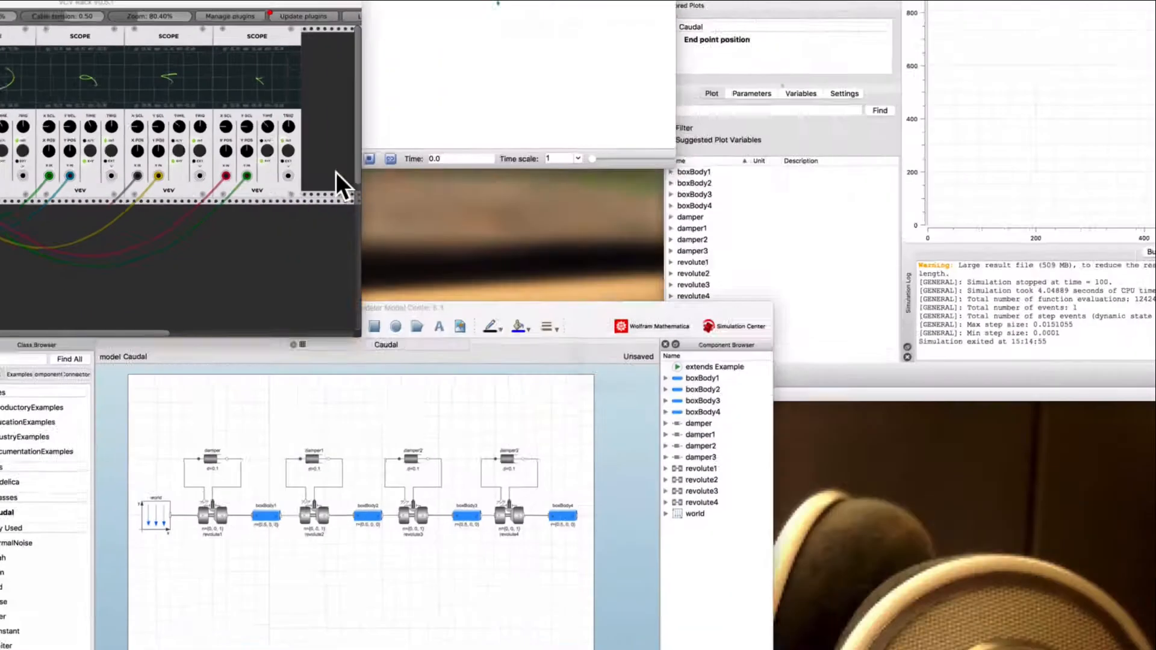
Play the Caudal 1 pendulum animation, stop it, and switch back to the VCV Rack patch
left_click(588, 32)
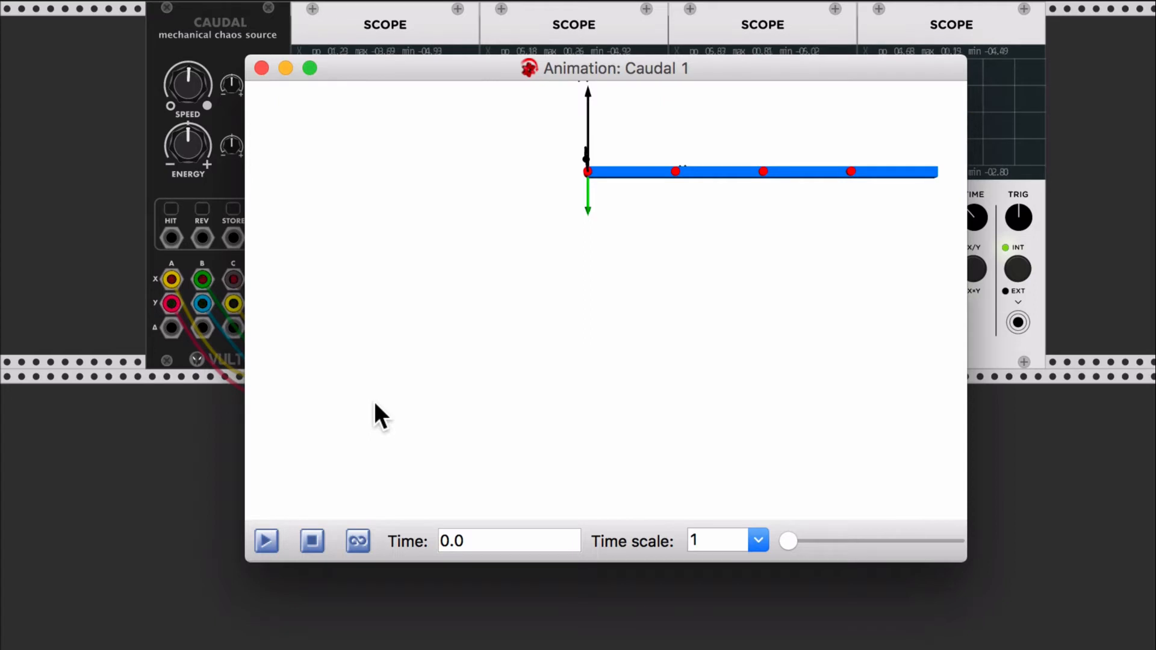
left_click(268, 540)
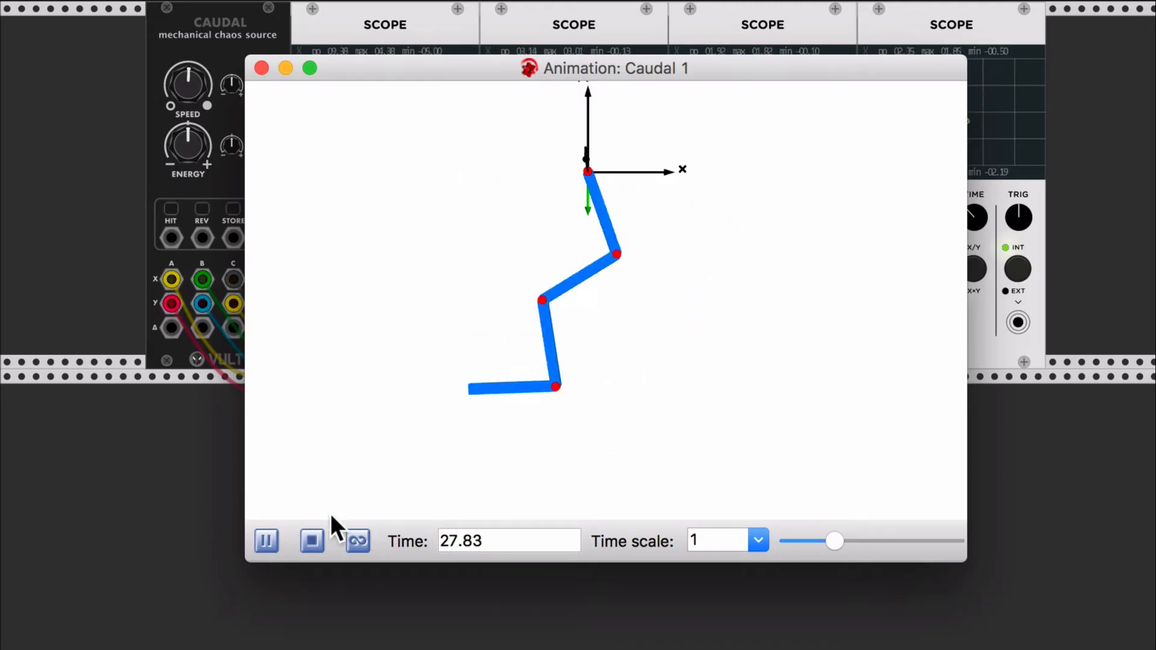
left_click(319, 543)
left_click(92, 246)
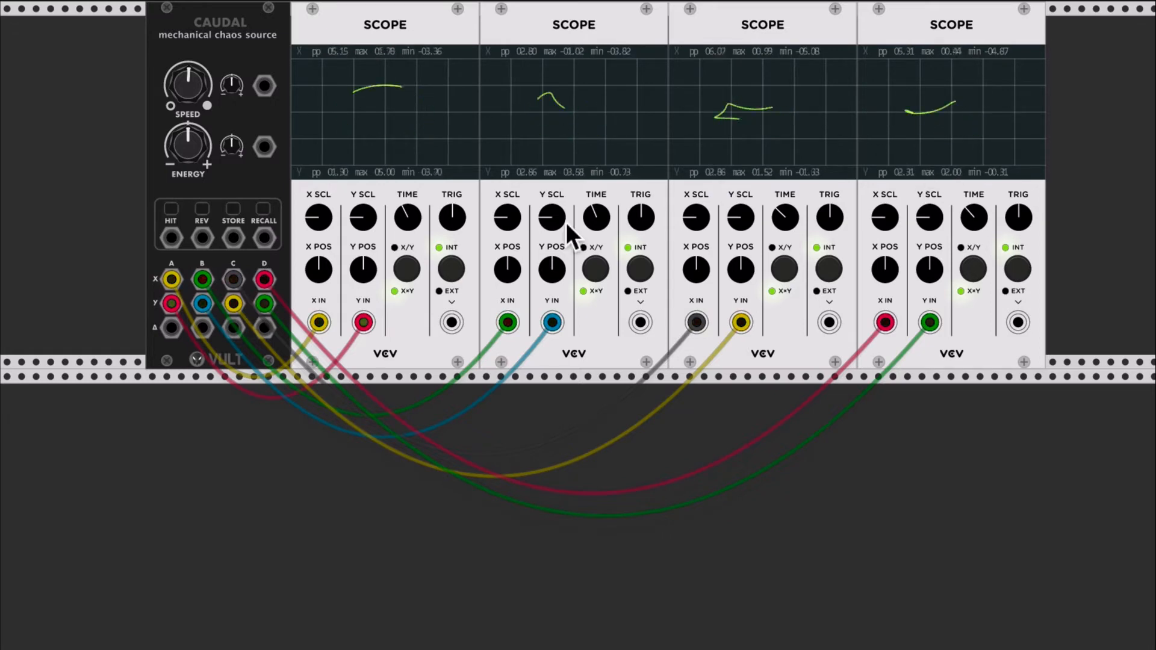
Switch the first two scopes to separate X/Y traces and lengthen their time span to show more of the waveform
left_click(411, 270)
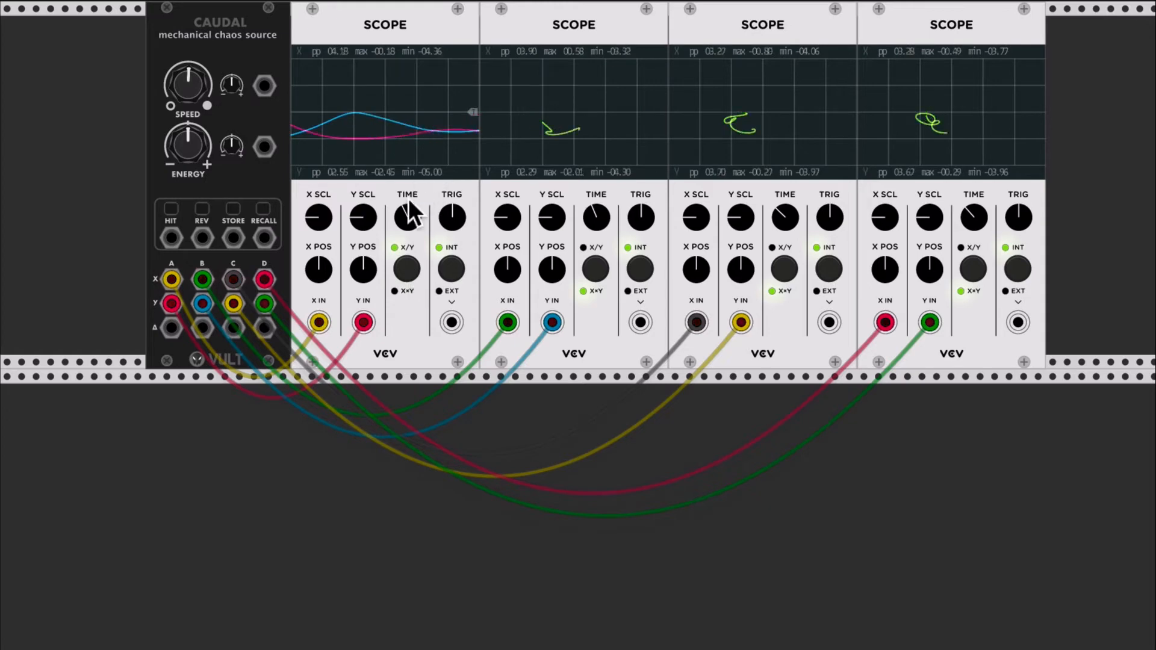
left_click_drag(406, 215, 407, 247)
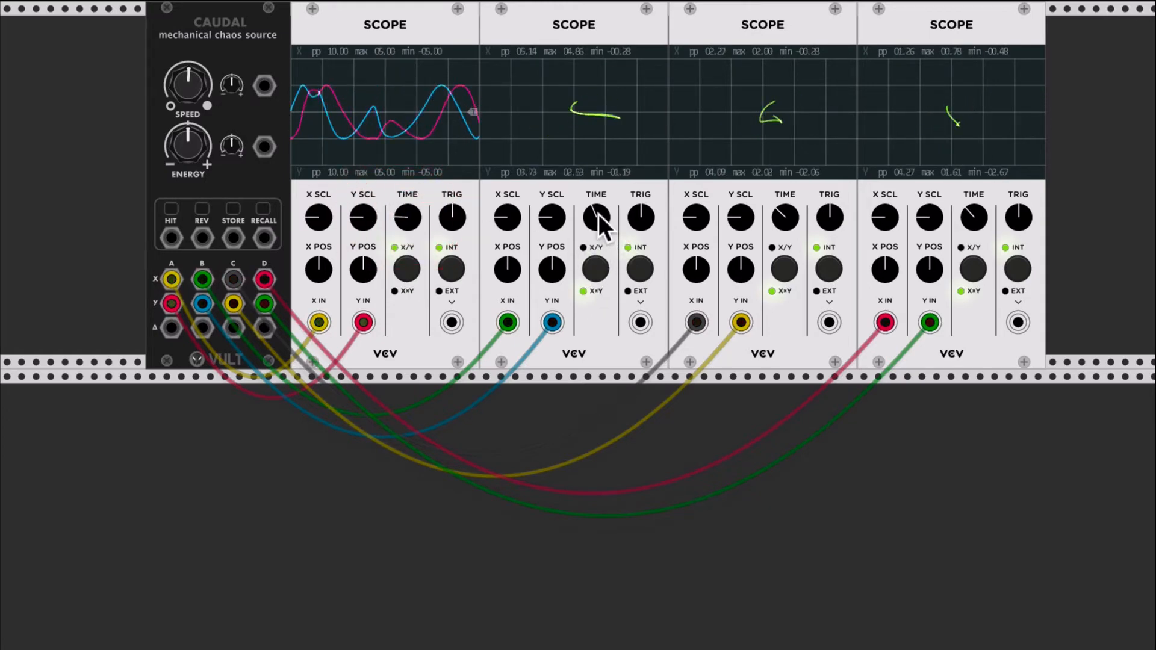
left_click_drag(598, 215, 603, 255)
left_click(602, 269)
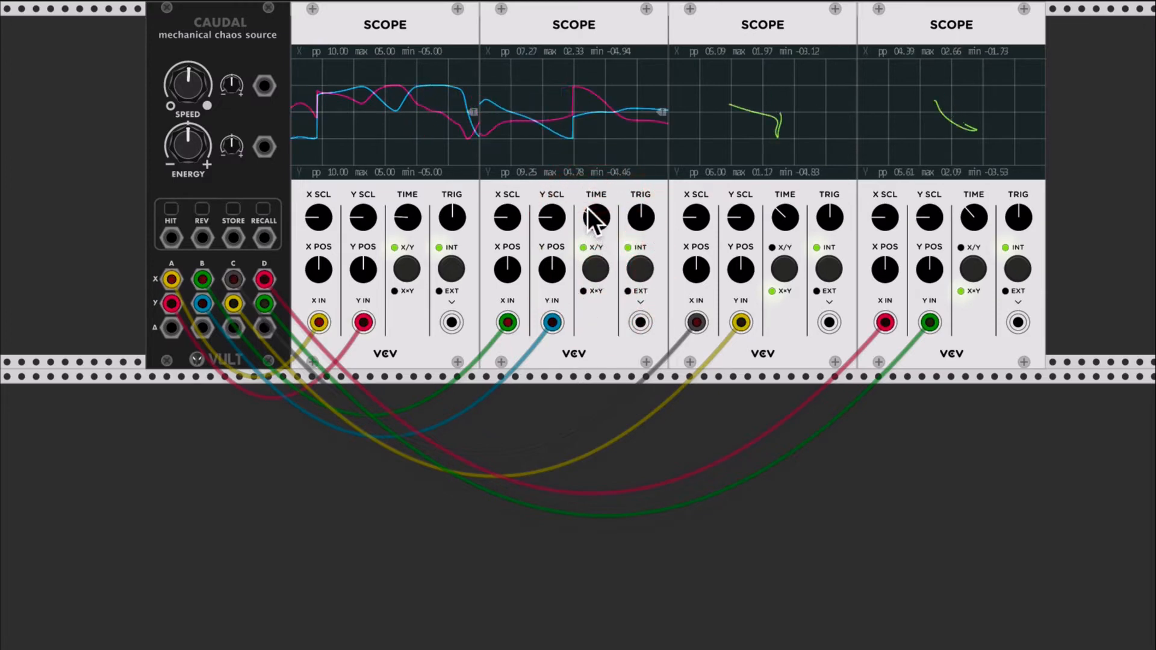
left_click(588, 212)
left_click_drag(588, 212, 587, 225)
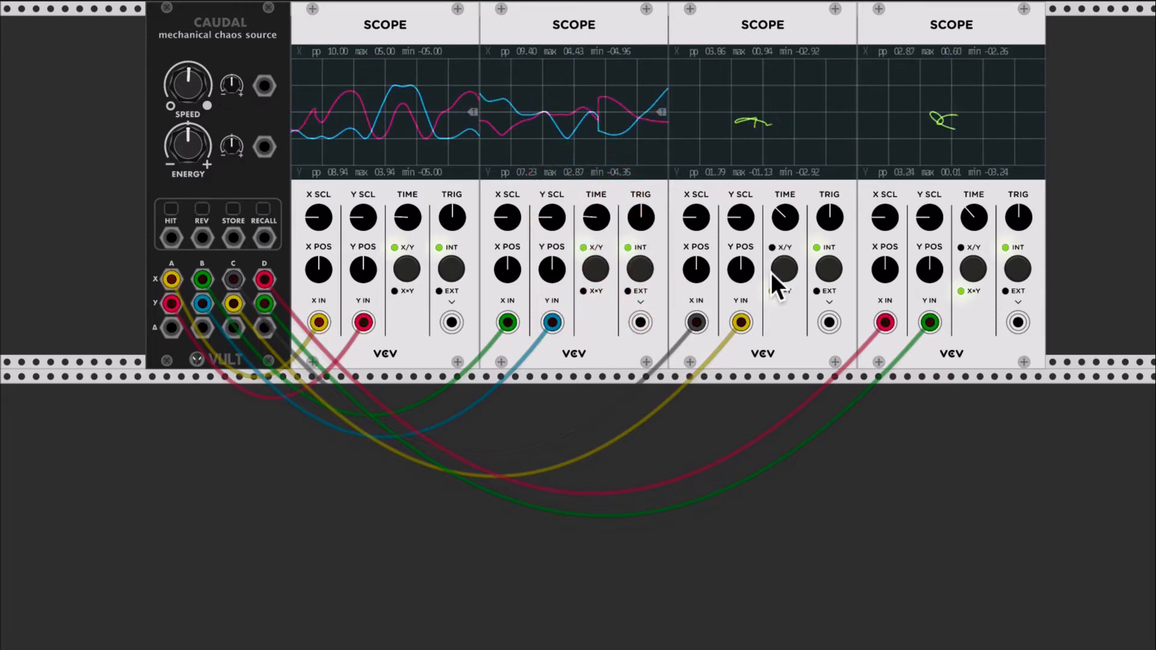
Switch the third and fourth scopes to separate X/Y traces and lengthen their time span
left_click(773, 272)
left_click_drag(783, 223, 784, 244)
left_click(972, 269)
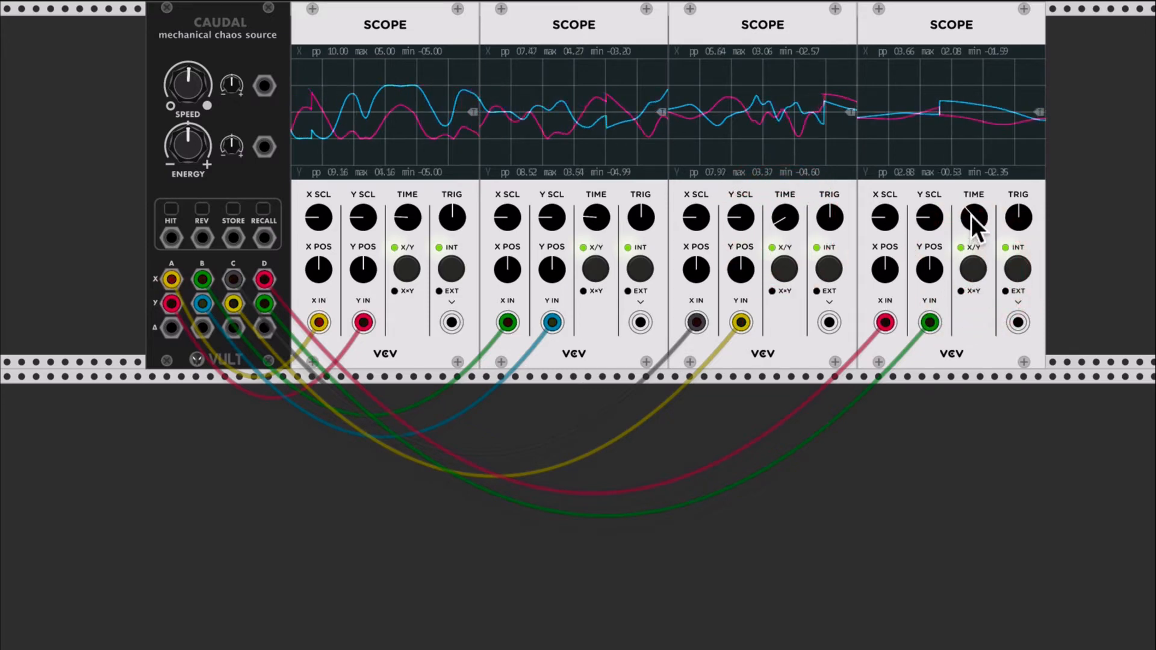
left_click_drag(971, 215, 972, 233)
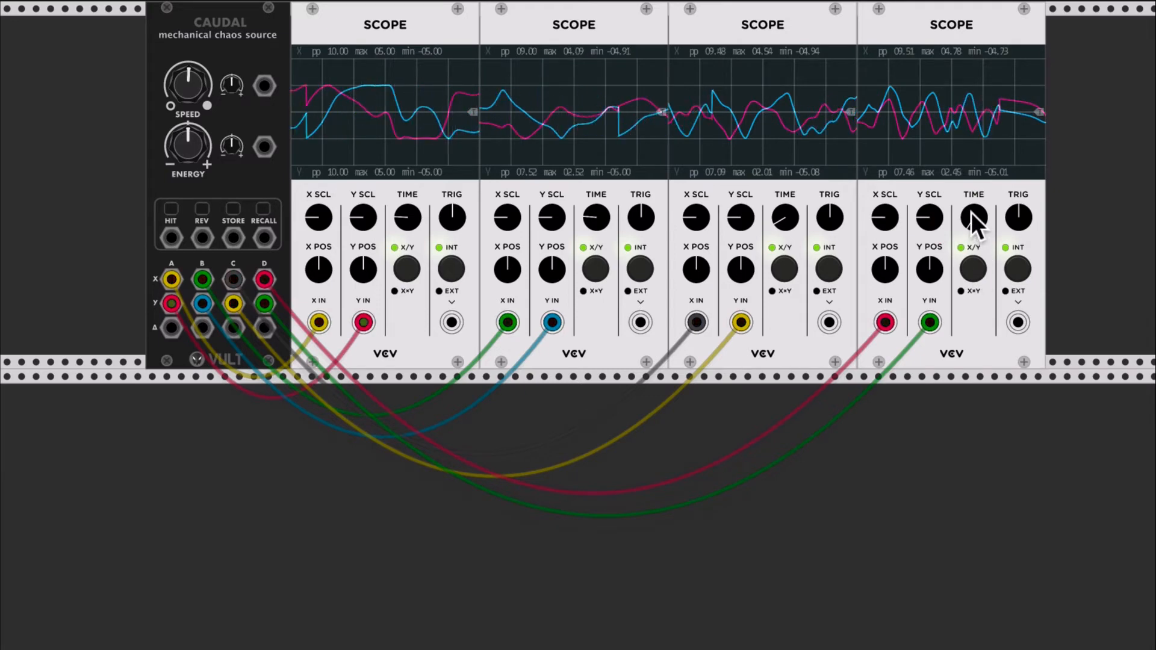
Return all four scopes to X×Y display and shorten their time spans again
left_click(971, 273)
left_click(783, 268)
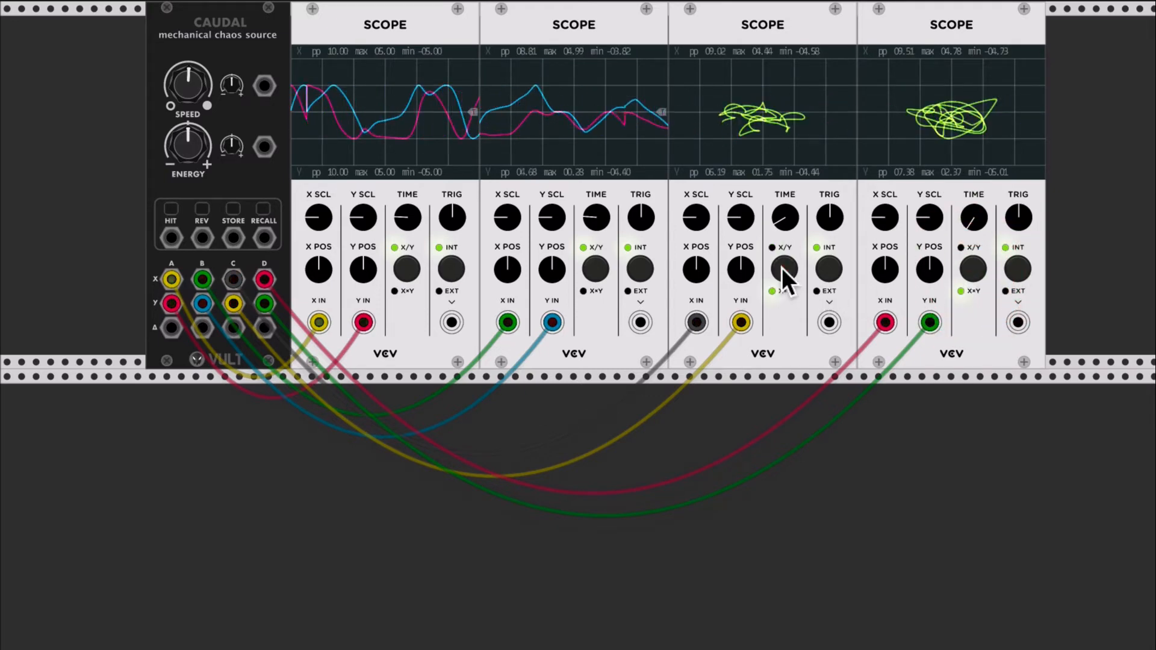
left_click(597, 270)
left_click(408, 270)
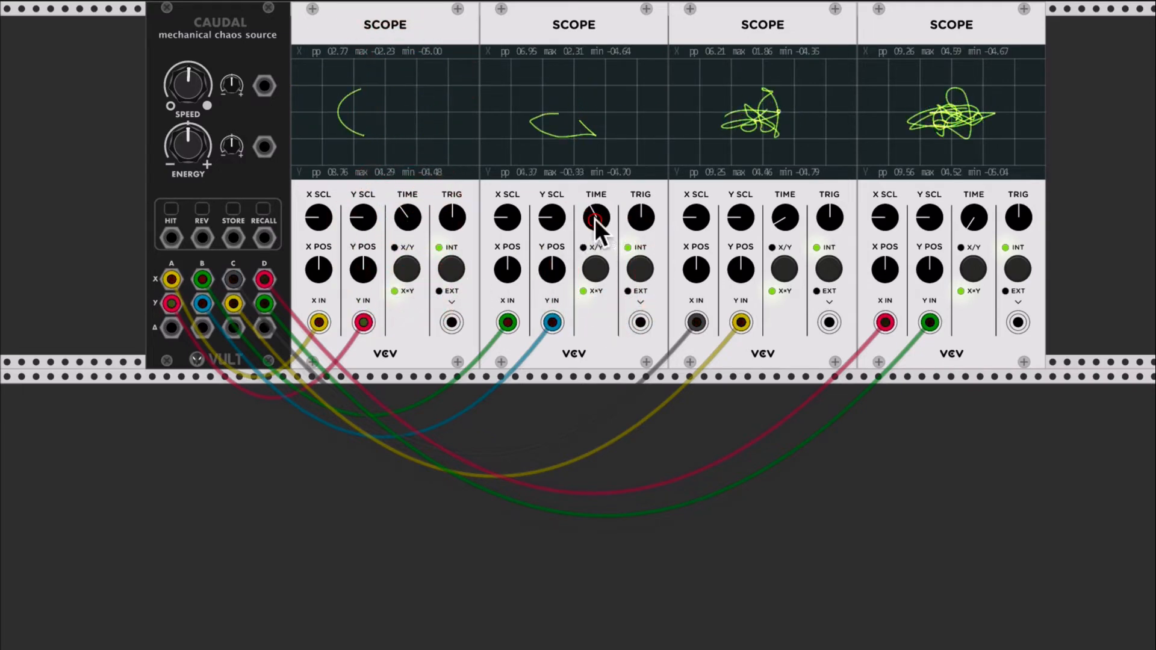
left_click_drag(780, 207, 780, 217)
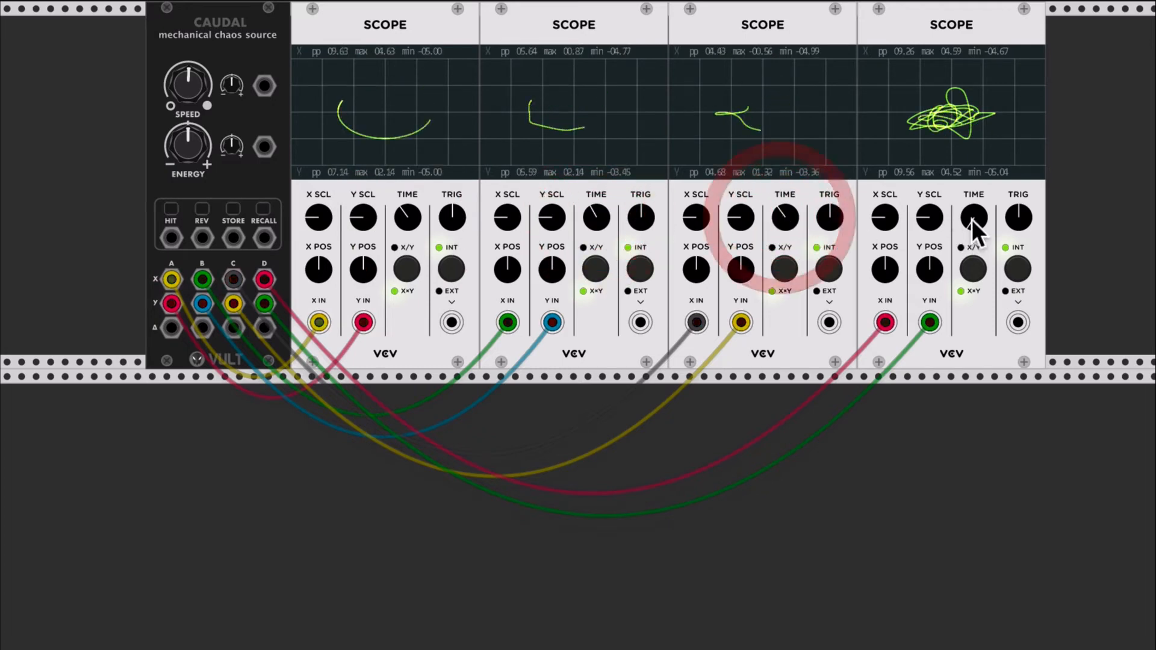
left_click_drag(975, 218, 976, 218)
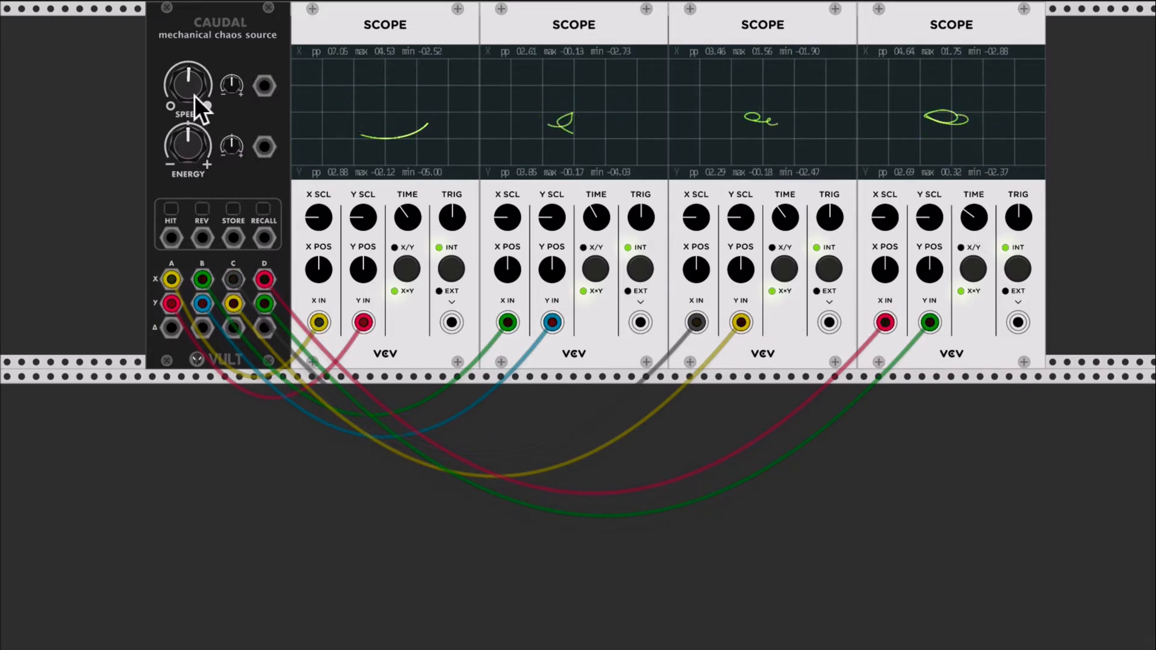
Sweep Caudal's Speed down to minimum and settle it slightly below the middle, and vary Energy before returning it to the centre
left_click_drag(193, 92, 194, 92)
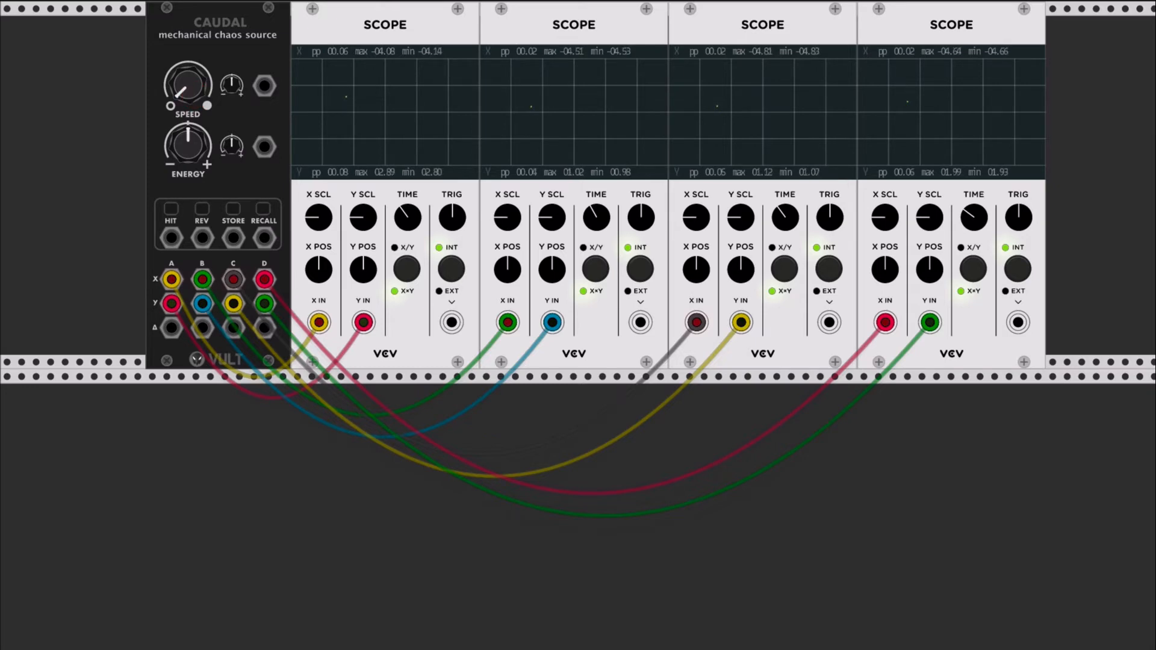
left_click_drag(193, 93, 194, 88)
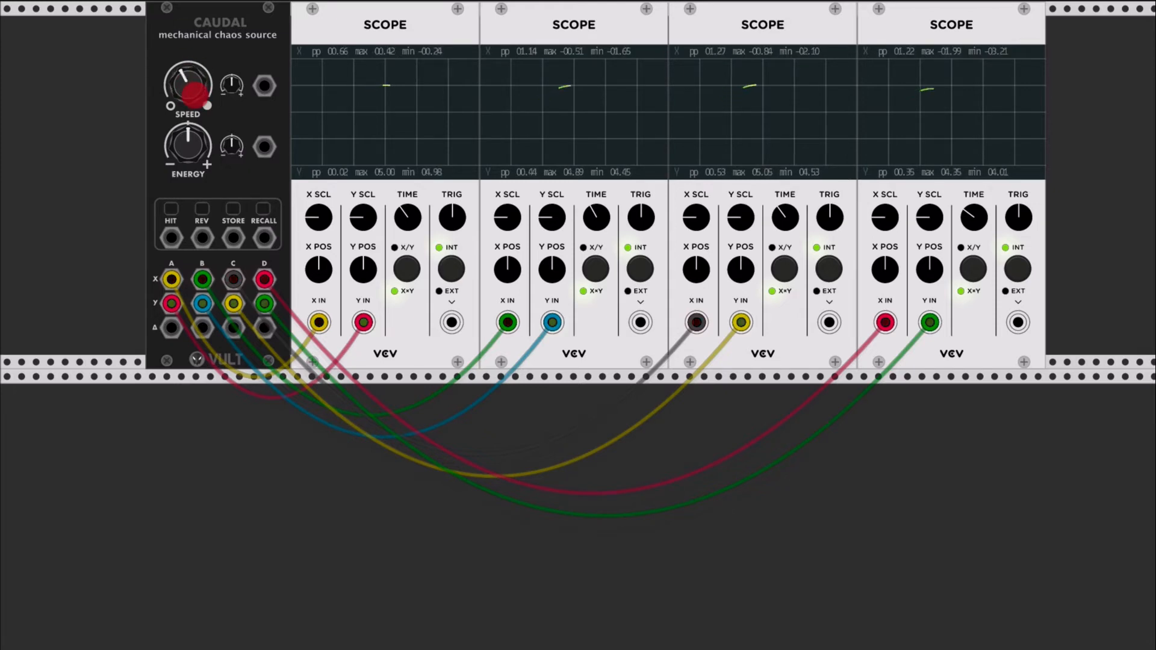
mouse_move(194, 93)
left_mouse_down()
mouse_move(188, 68)
mouse_move(194, 129)
left_mouse_up()
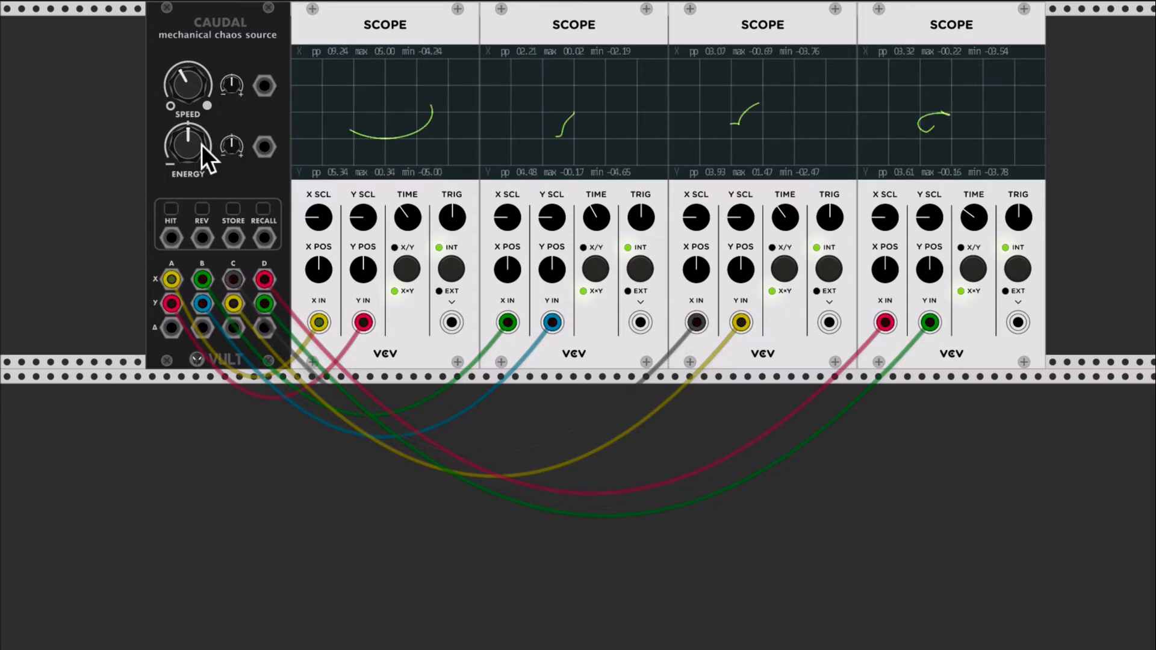
left_click_drag(203, 151, 202, 124)
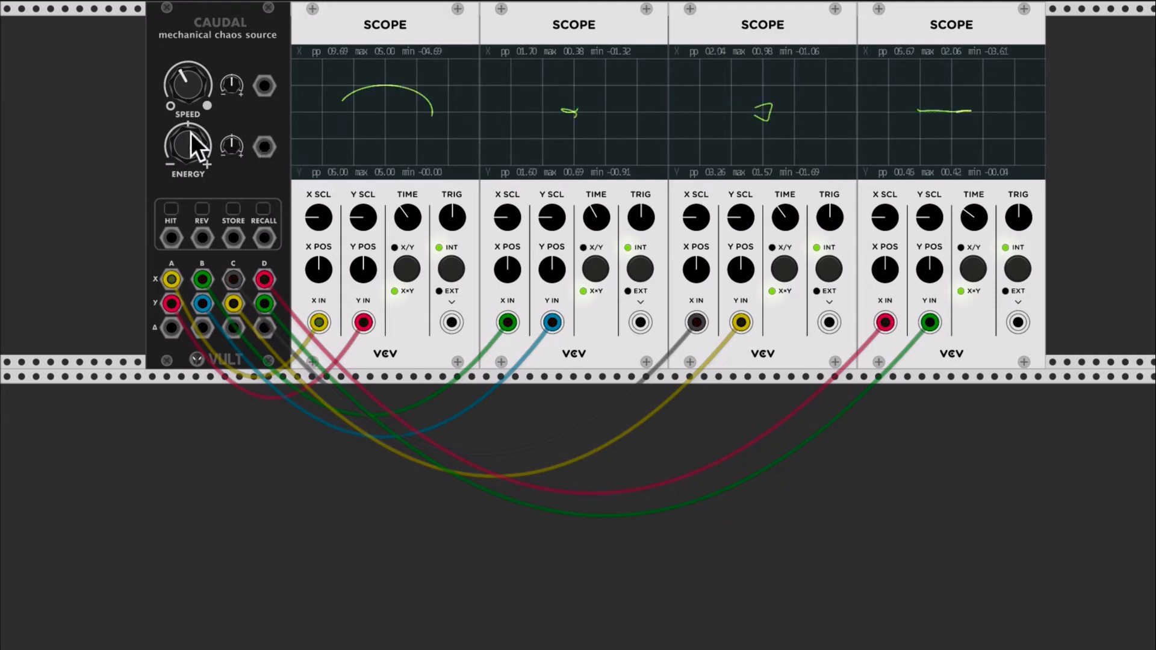
mouse_move(186, 132)
left_mouse_down()
mouse_move(186, 185)
mouse_move(186, 129)
mouse_move(189, 152)
left_mouse_up()
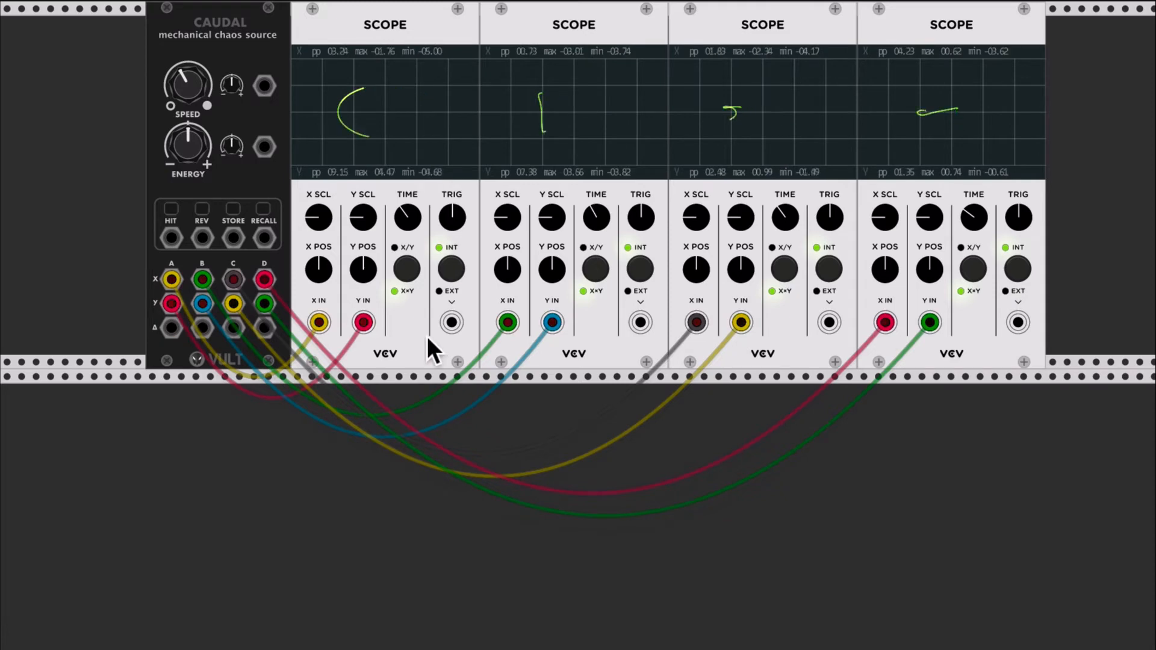
Add the Vult Flux module to the empty row below Caudal
scroll(500, 360, "right", 5)
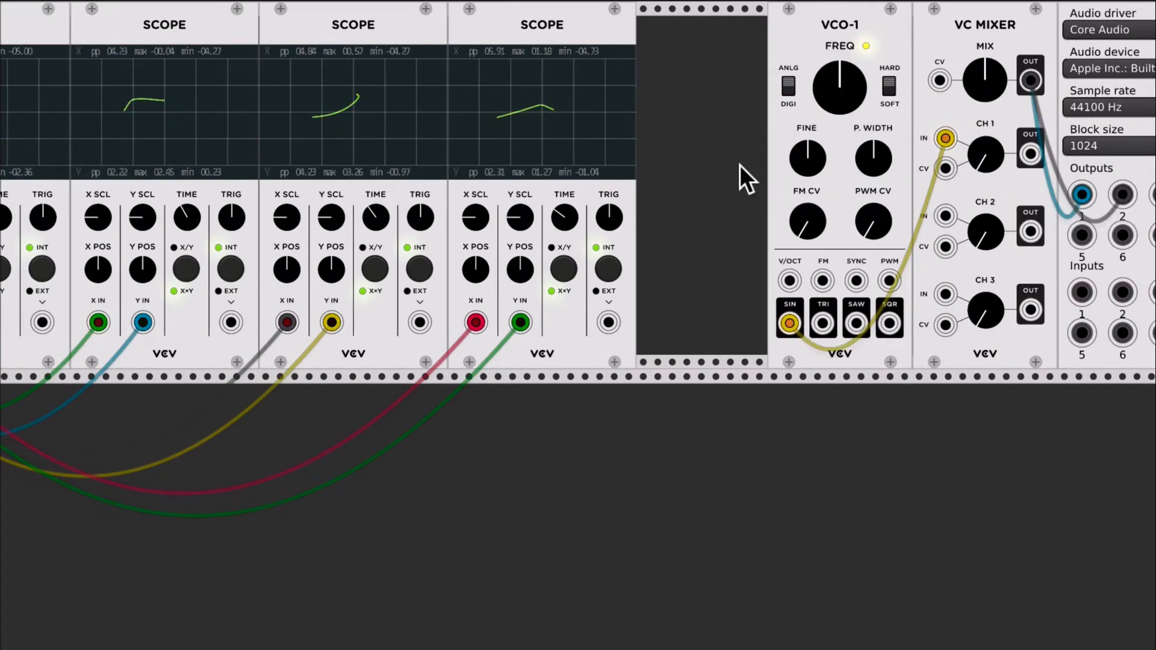
scroll(740, 173, "left", 5)
right_click(292, 456)
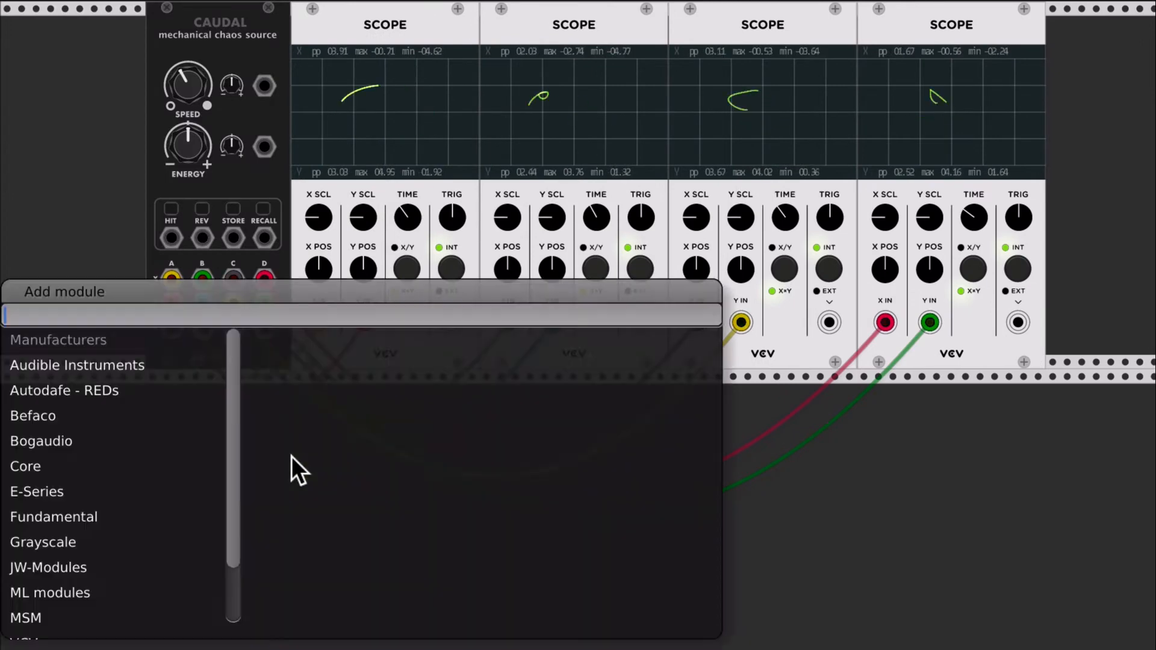
scroll(130, 554, "down", 1)
left_click(85, 588)
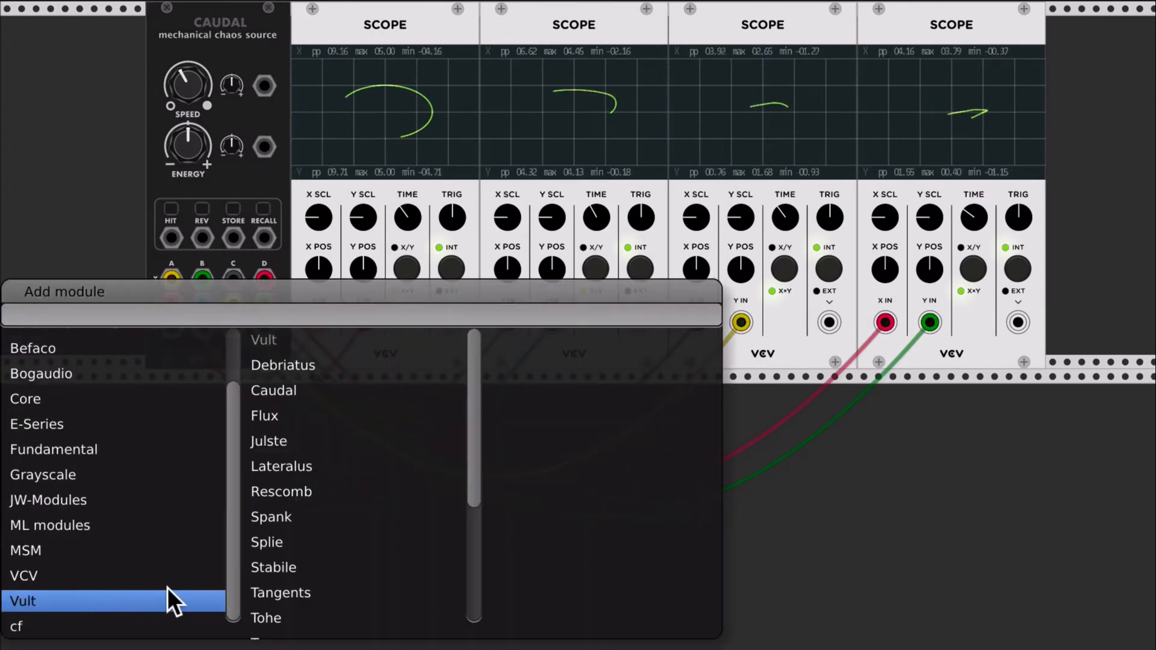
left_click(301, 407)
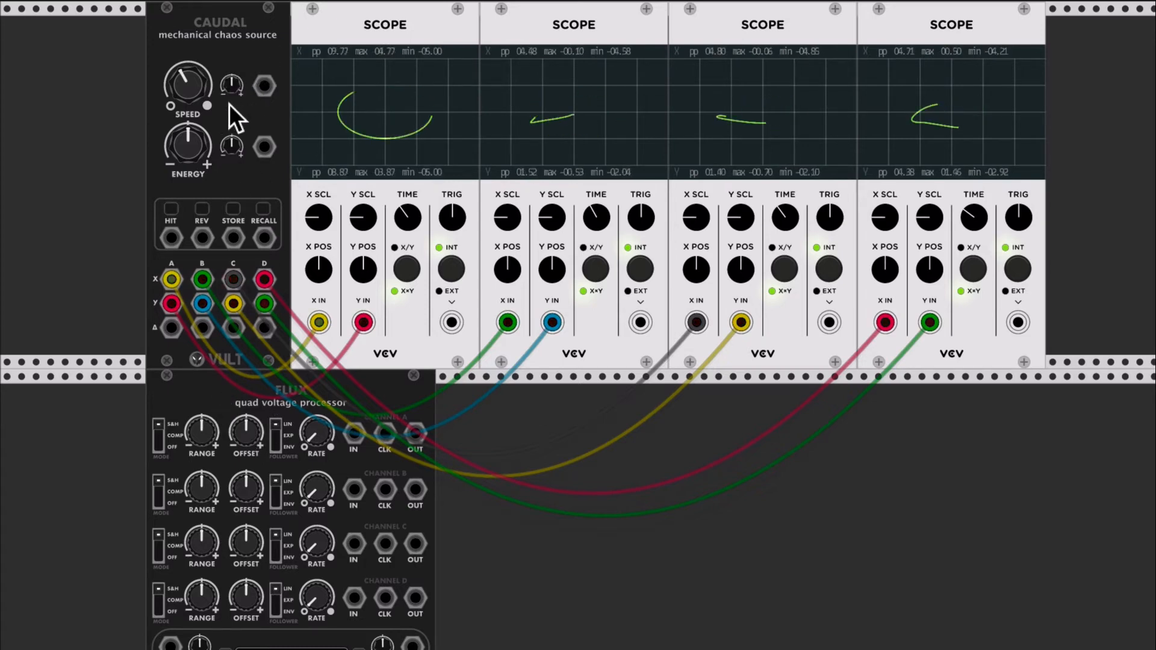
Patch Caudal's C X output into Flux channel A's input and set that channel's mode to Off
scroll(228, 104, "down", 3)
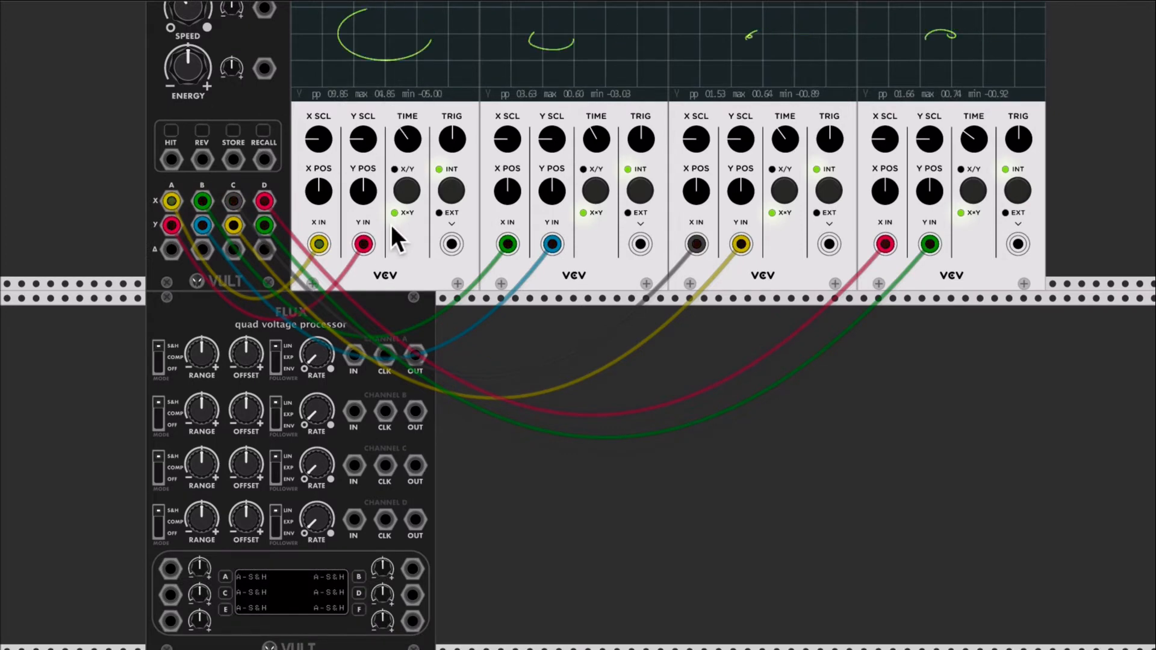
left_click_drag(231, 200, 351, 355)
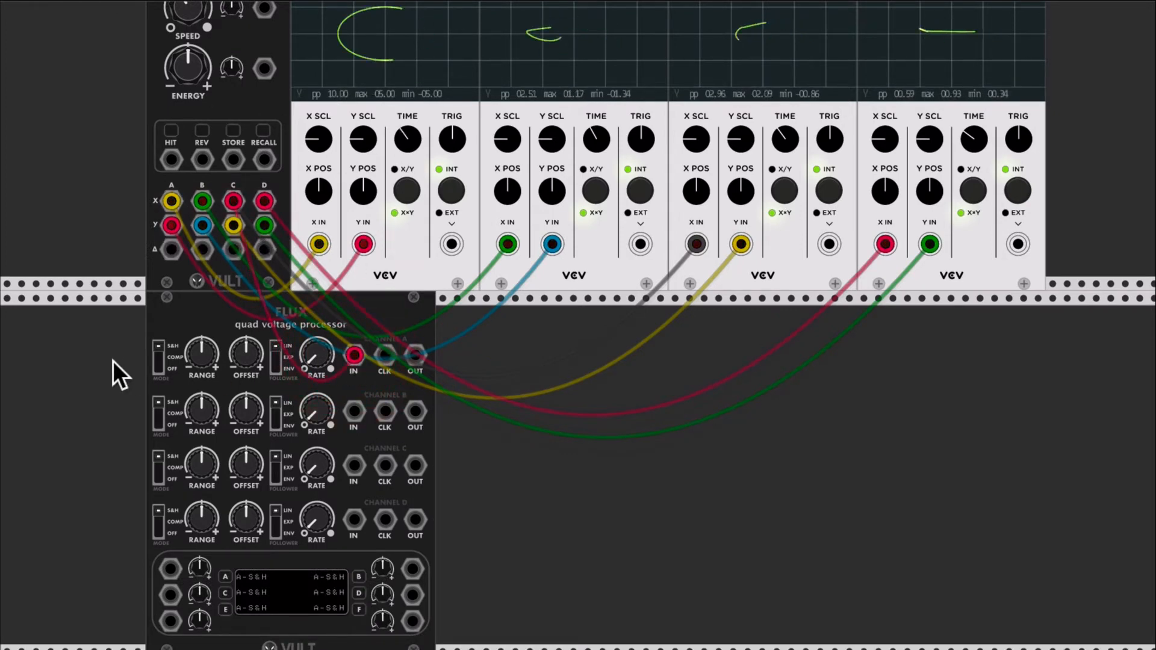
left_click(158, 365)
left_click(158, 367)
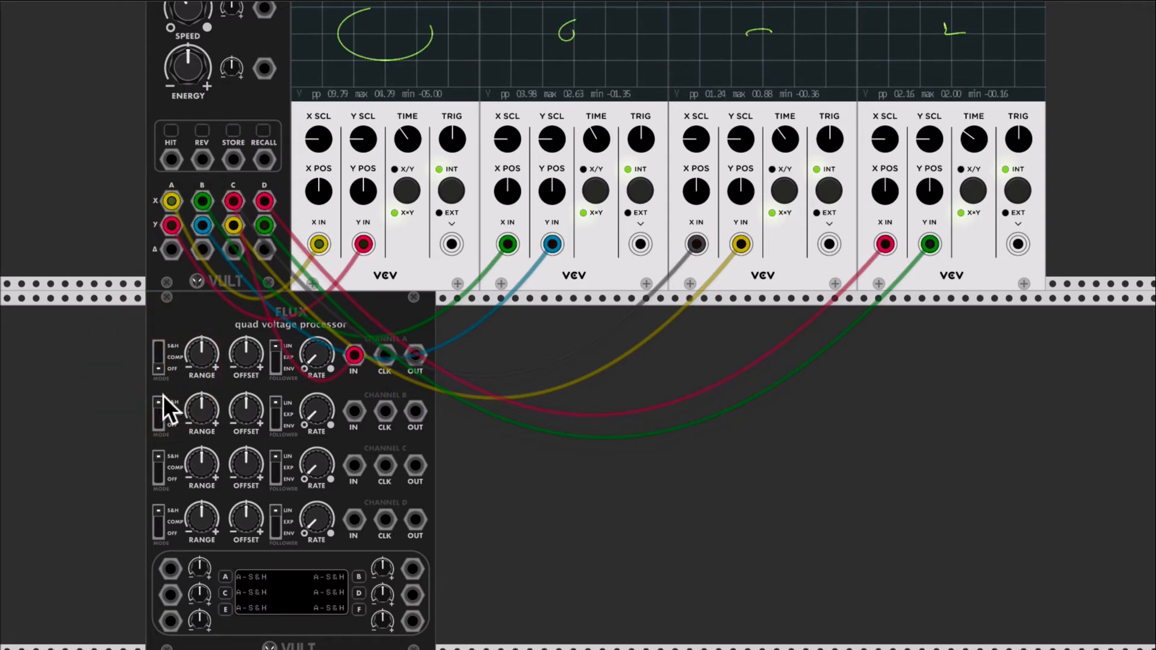
left_click(160, 344)
left_click(160, 364)
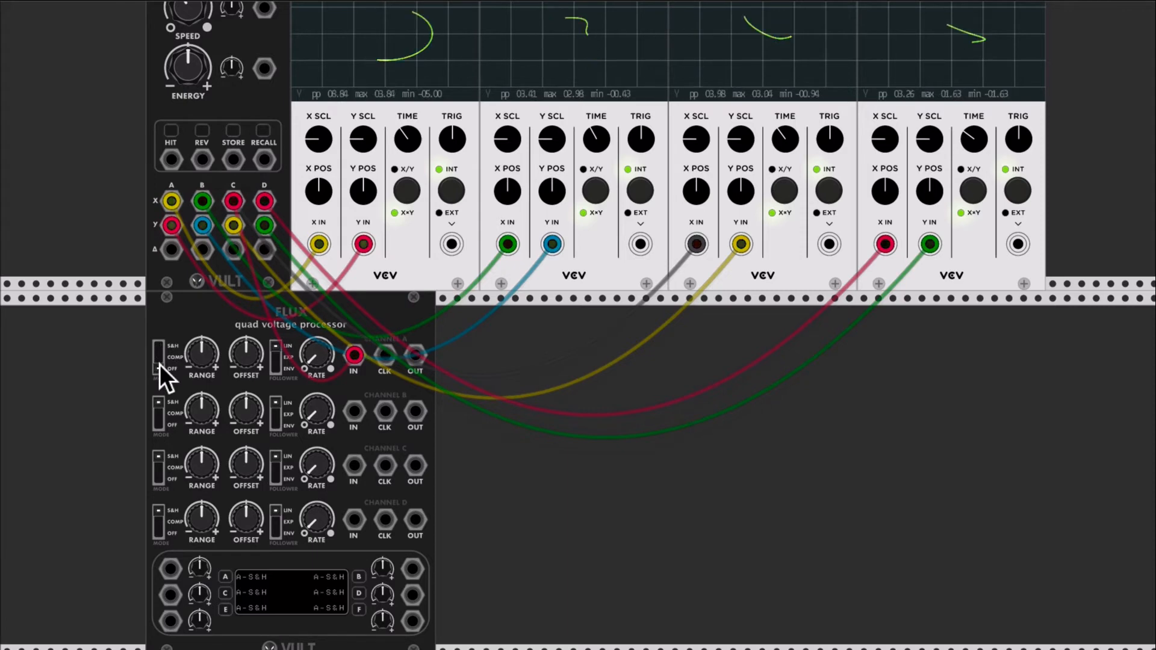
Patch Flux channel A's output to VCO-1's V/OCT input and raise the CH 1 level on the VC Mixer
left_click_drag(421, 353, 712, 202)
scroll(634, 138, "up", 3)
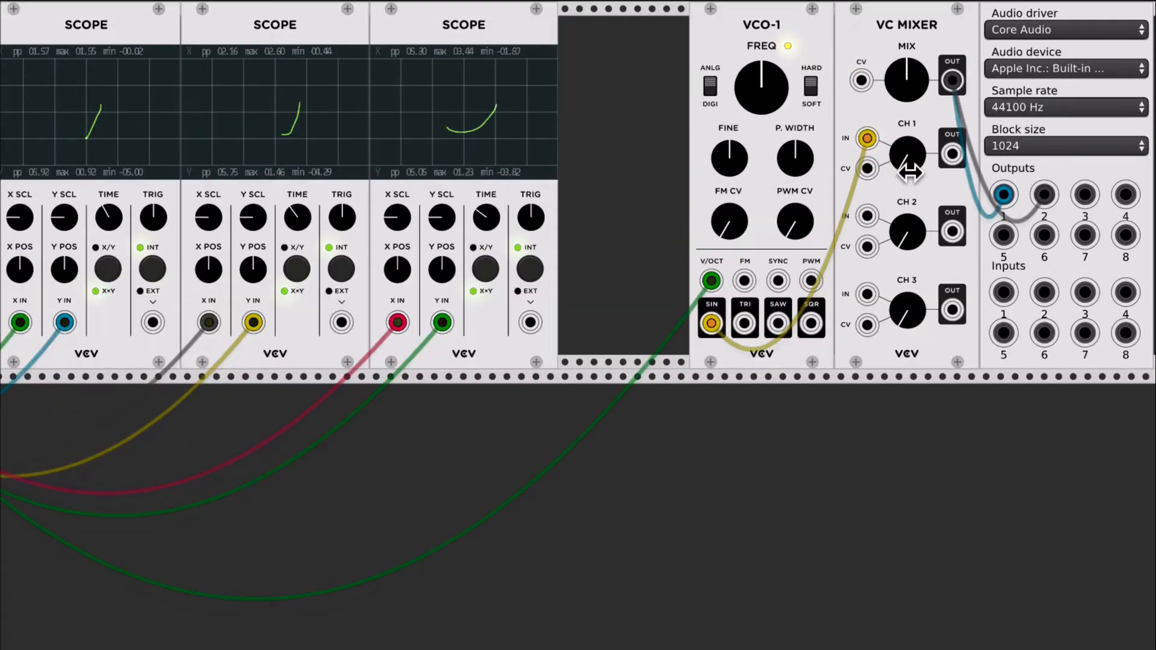
left_click_drag(910, 173, 907, 169)
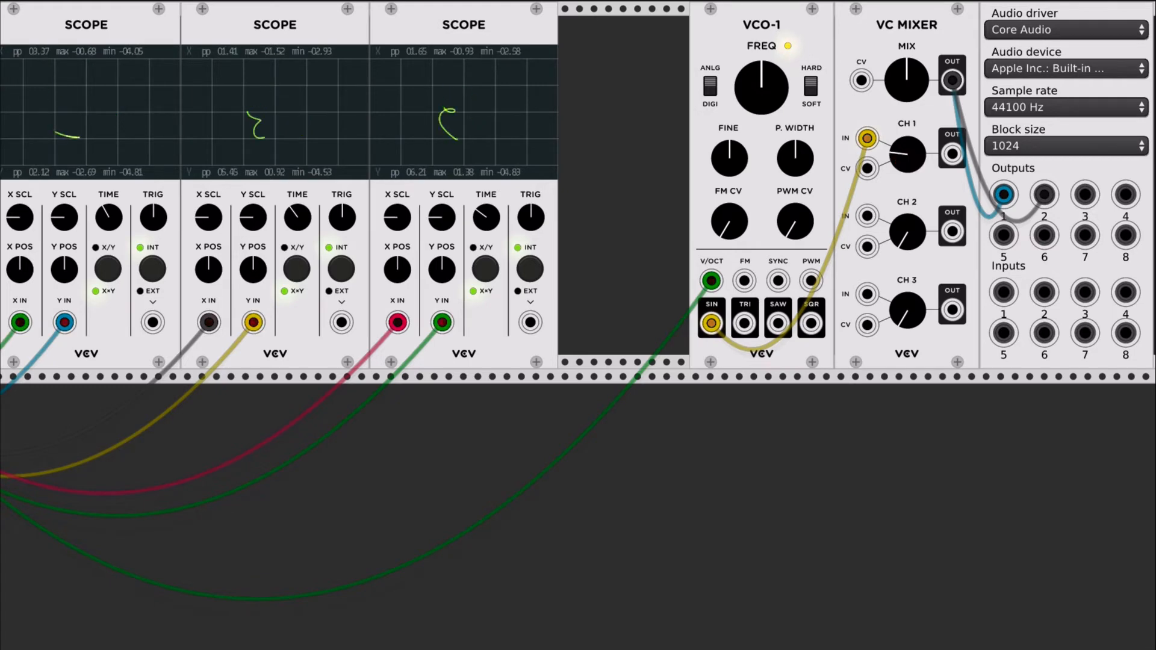
Raise Caudal's Speed to about the middle of its range
scroll(664, 237, "left", 10)
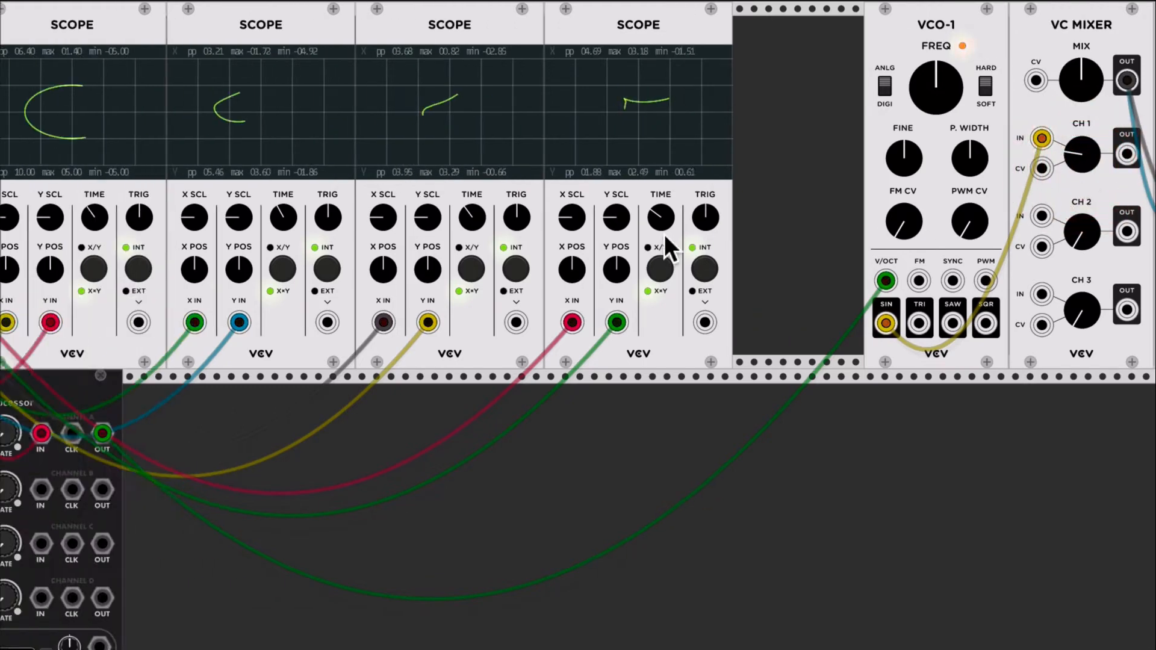
left_click_drag(207, 88, 199, 138)
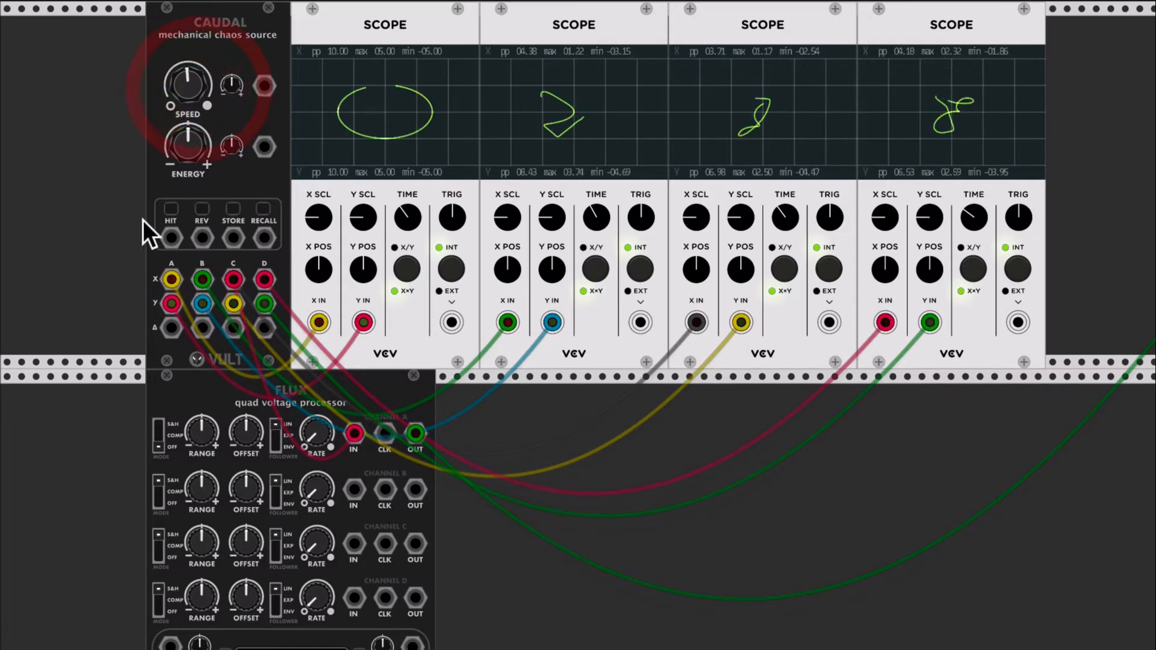
Lower Flux channel A's Range to about nine o'clock and raise its Offset slightly above the centre
scroll(142, 219, "down", 2)
scroll(143, 219, "down", 2)
left_click_drag(168, 335, 169, 347)
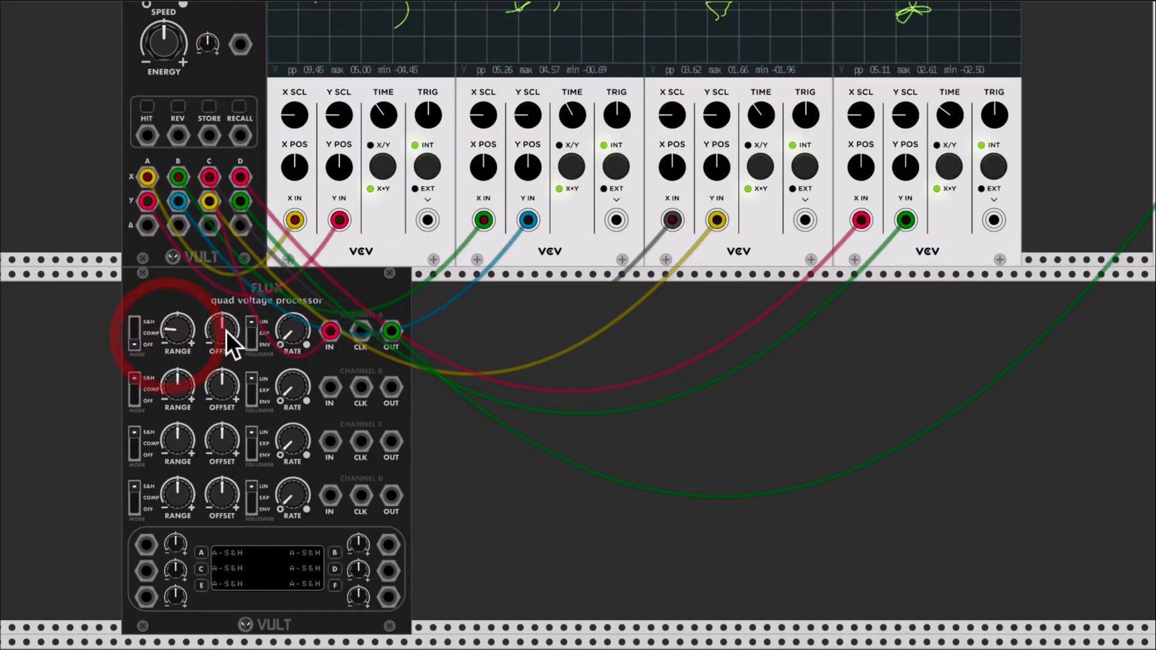
left_click(224, 331)
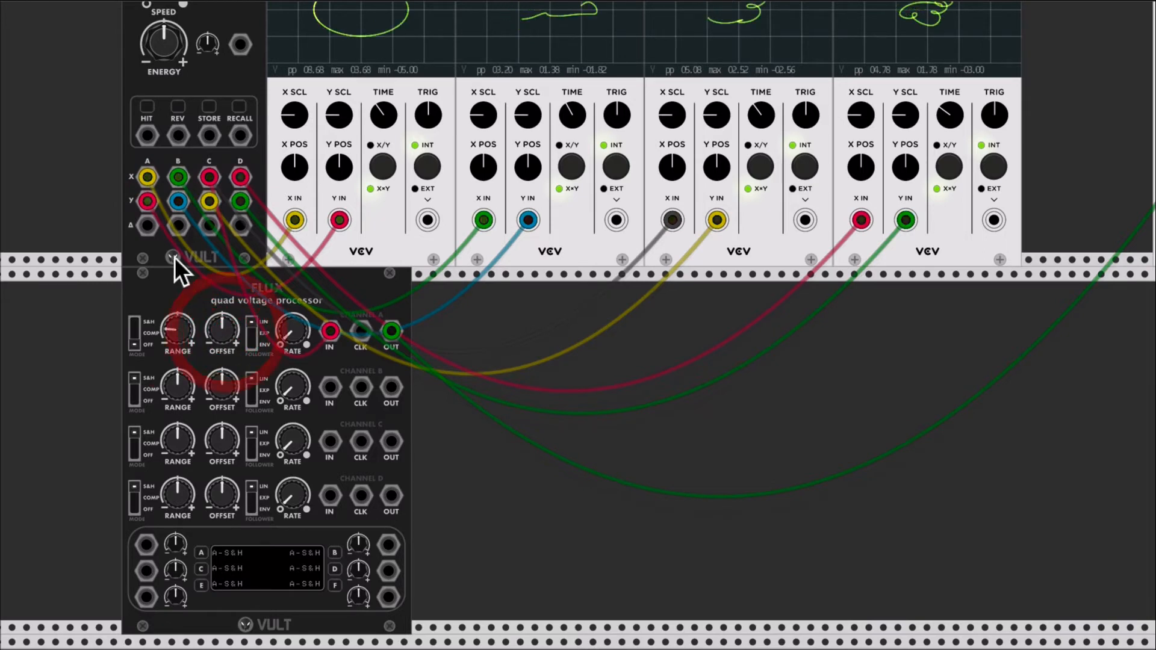
mouse_move(220, 331)
left_mouse_down()
mouse_move(220, 317)
mouse_move(224, 351)
mouse_move(227, 328)
left_mouse_up()
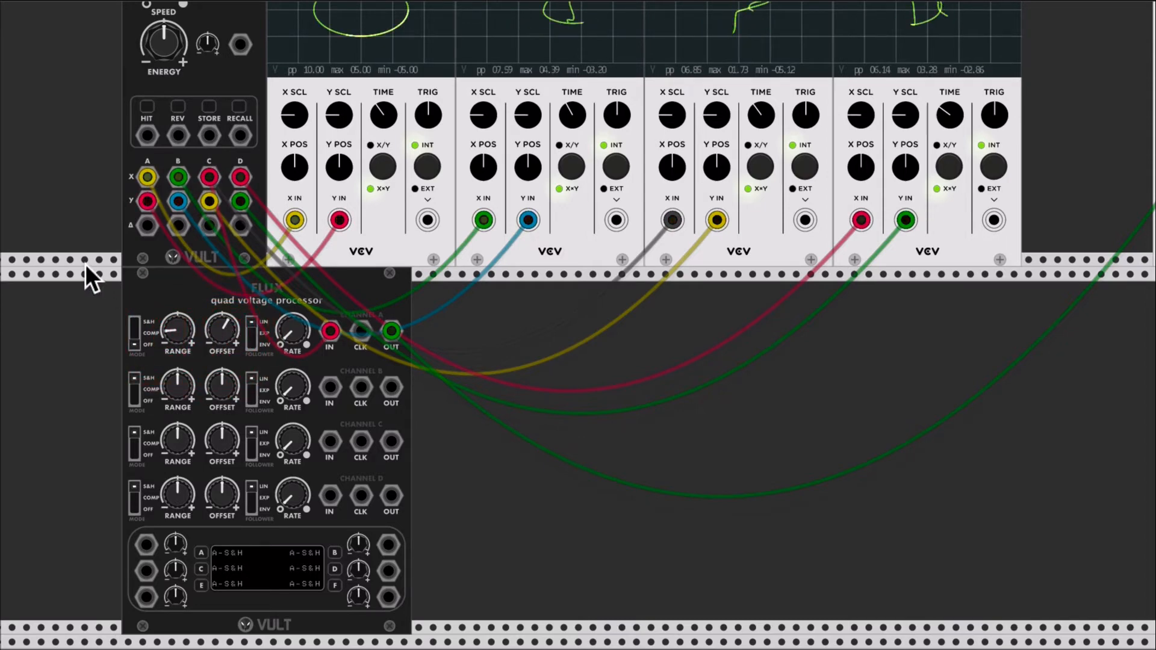
Add the JW-Modules Simple Clock and place it directly beside the Flux module
scroll(85, 264, "up", 3)
scroll(84, 263, "down", 3)
right_click(90, 322)
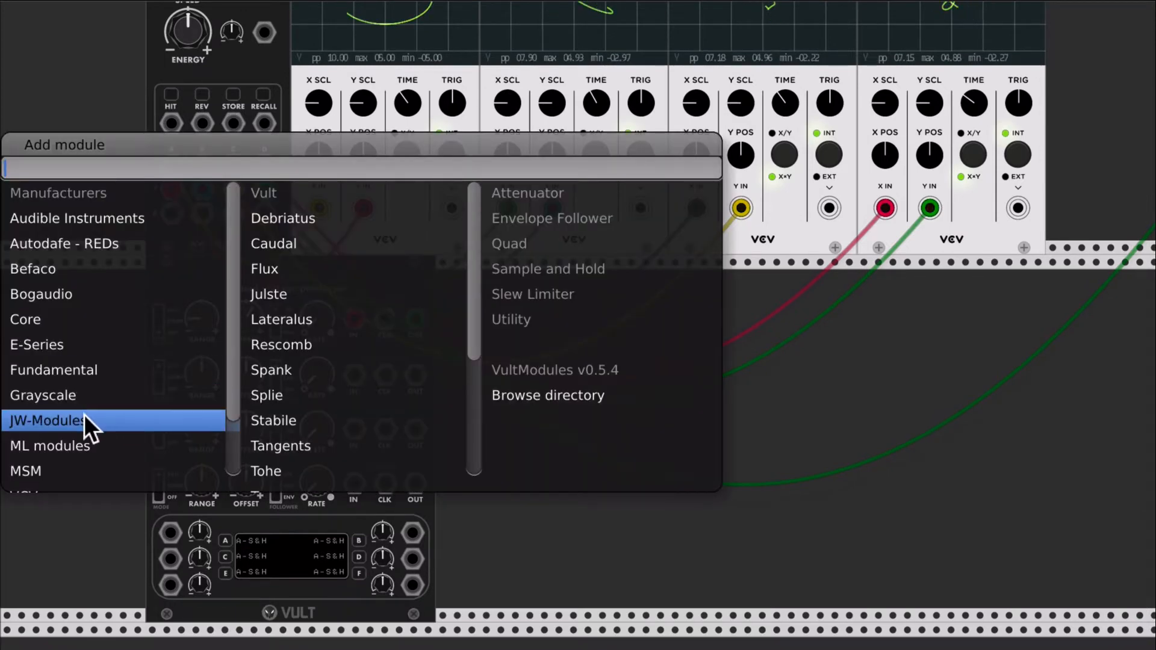
left_click(161, 420)
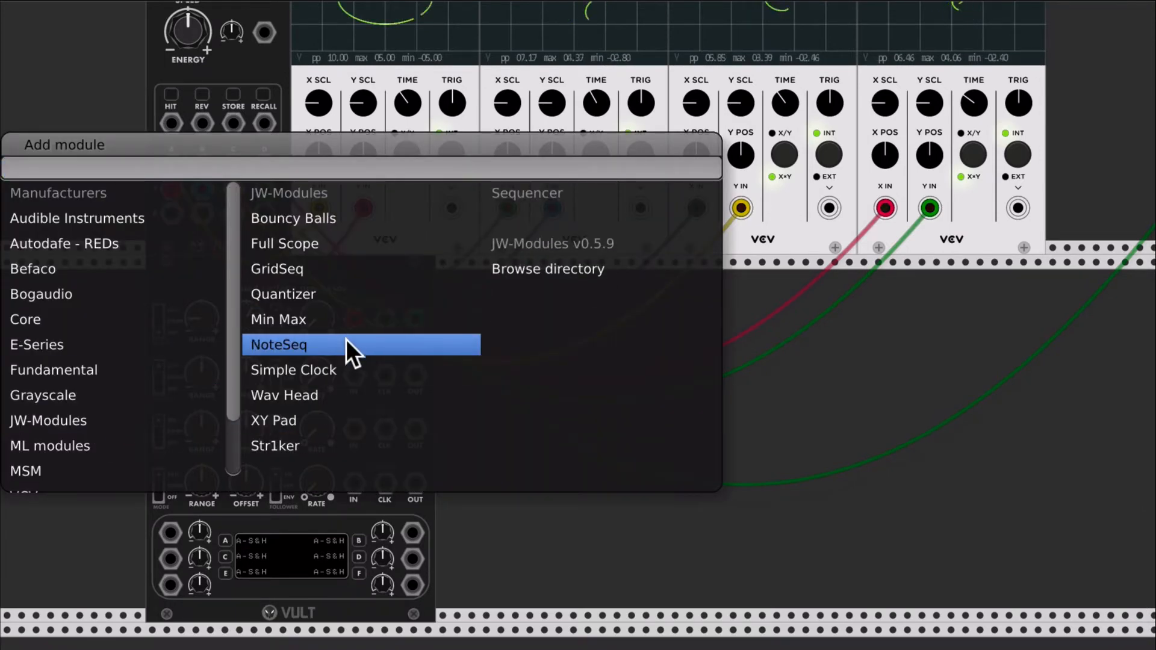
left_click(339, 370)
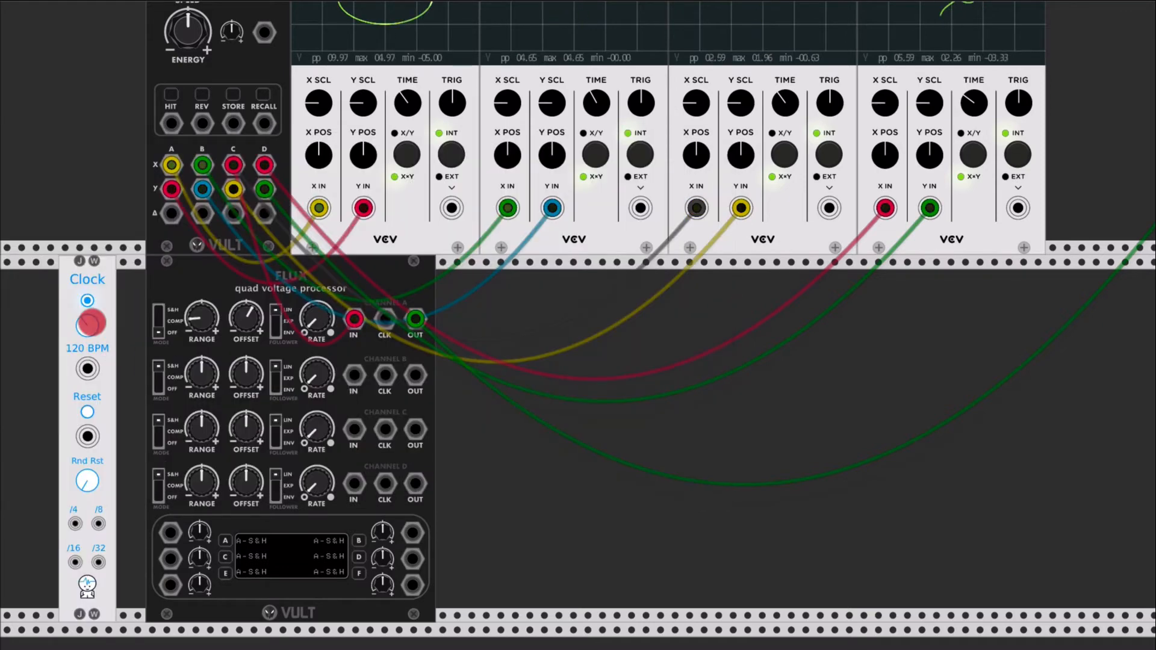
left_click_drag(82, 312, 273, 363)
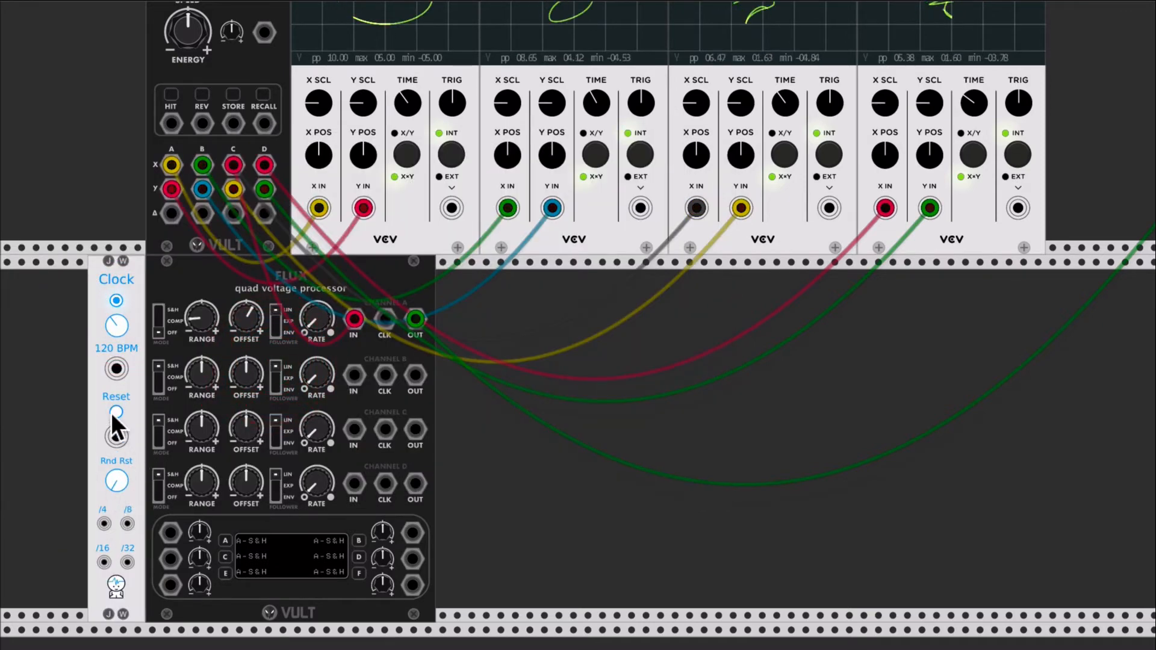
Patch the clock's main output to Flux channel A's CLK input and set that channel's mode to S&H
left_click_drag(117, 370, 388, 320)
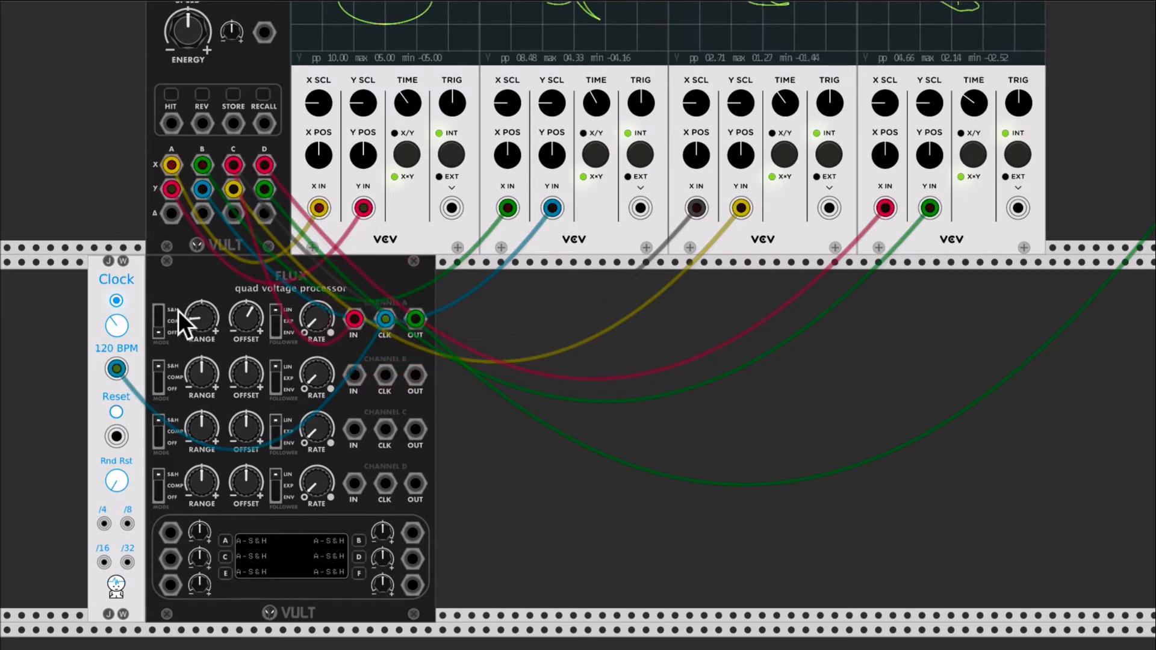
left_click(153, 315)
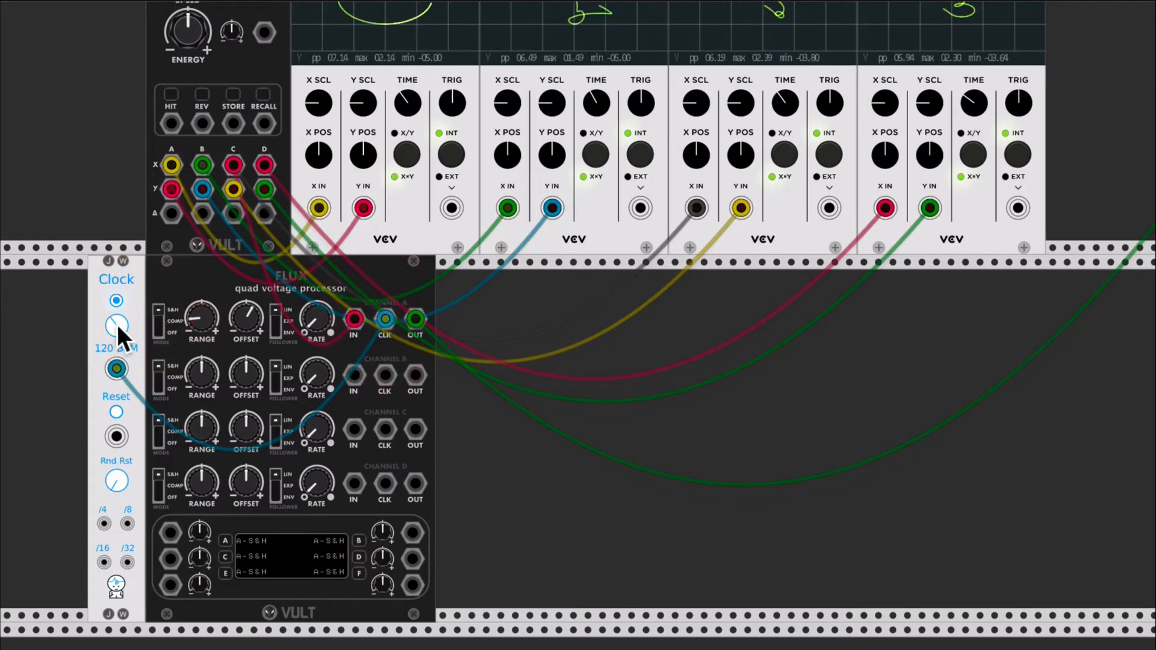
Raise the clock tempo to 239 BPM and lower Flux channel A's Offset slightly below the centre
left_click_drag(114, 327, 115, 293)
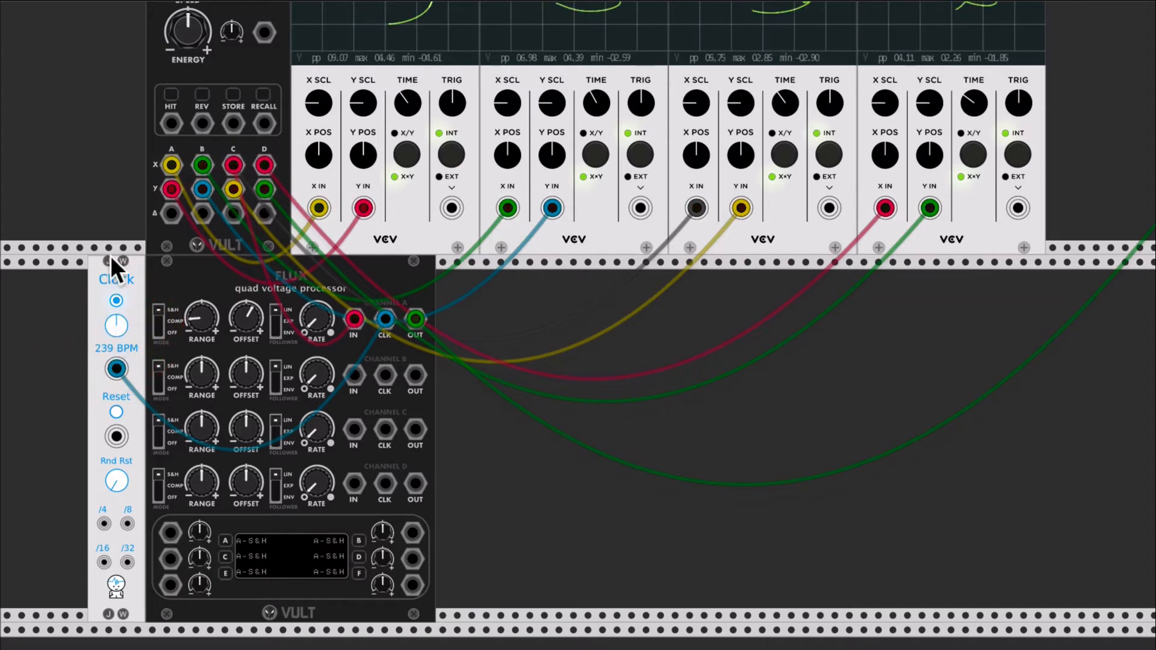
scroll(106, 168, "up", 3)
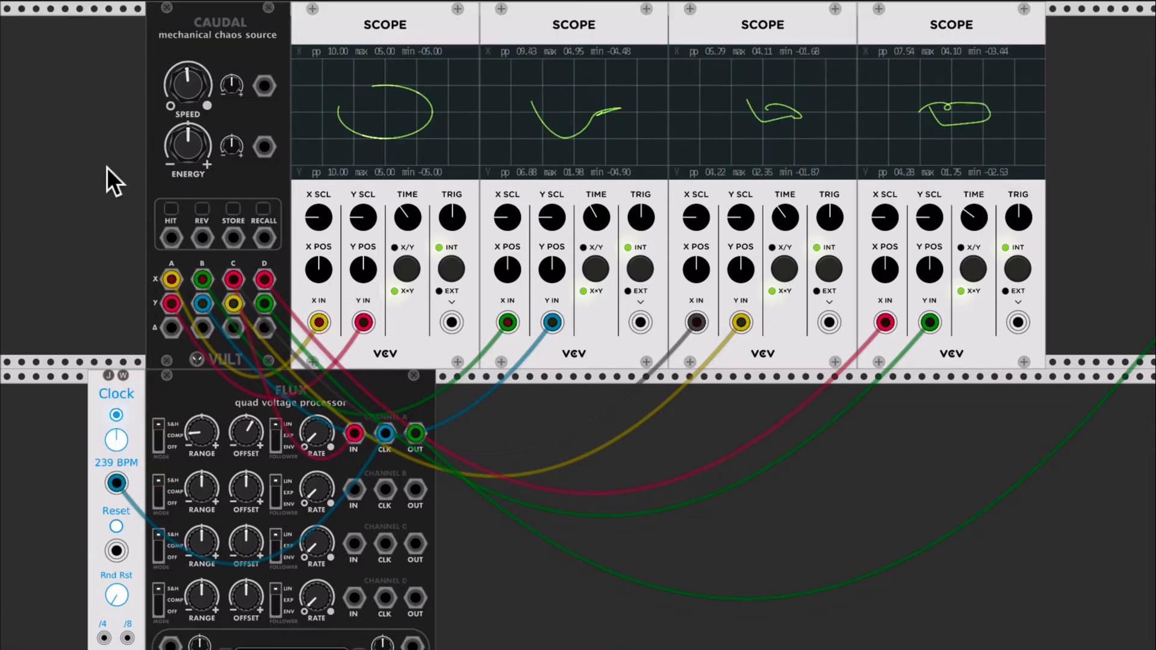
mouse_move(249, 439)
left_mouse_down()
mouse_move(249, 452)
mouse_move(243, 439)
left_mouse_up()
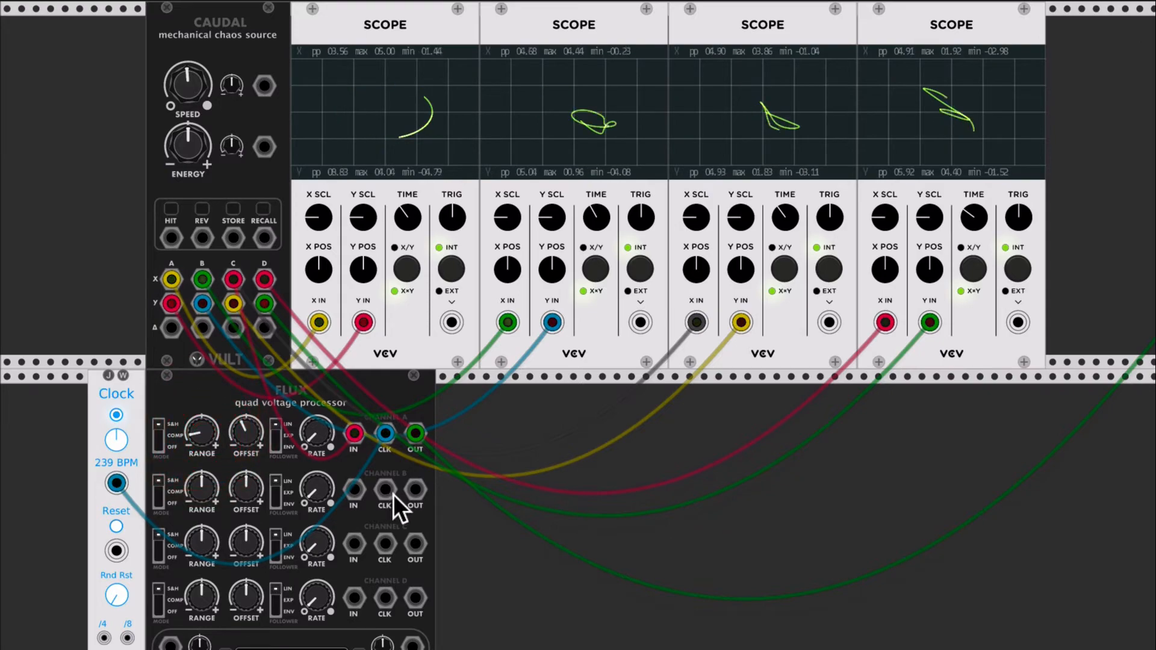
Add a JW-Modules Quantizer beside Flux and route channel A's output through its V/OCT input and output to the oscillator
scroll(392, 494, "down", 5)
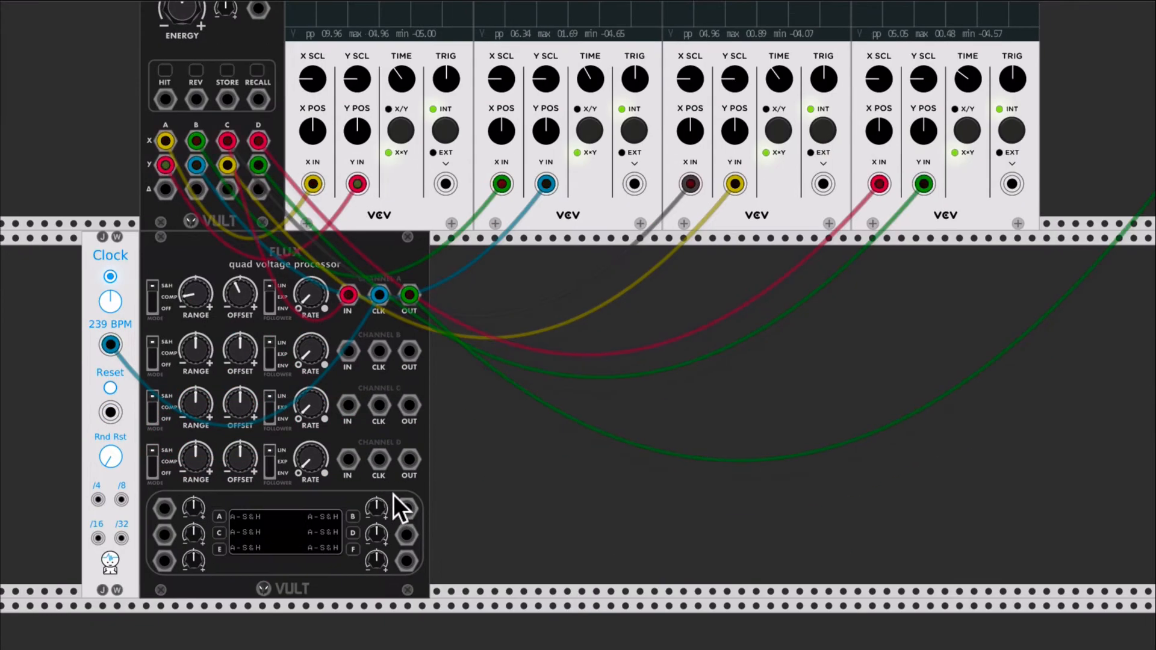
right_click(469, 280)
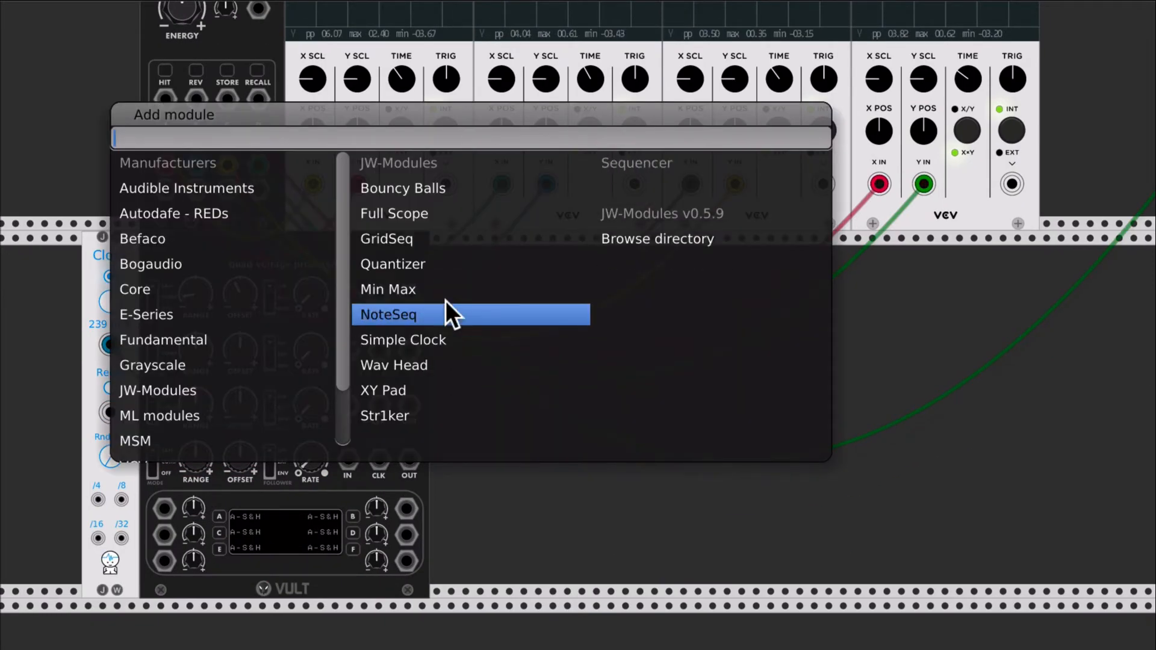
left_click(450, 265)
left_click_drag(462, 294, 471, 518)
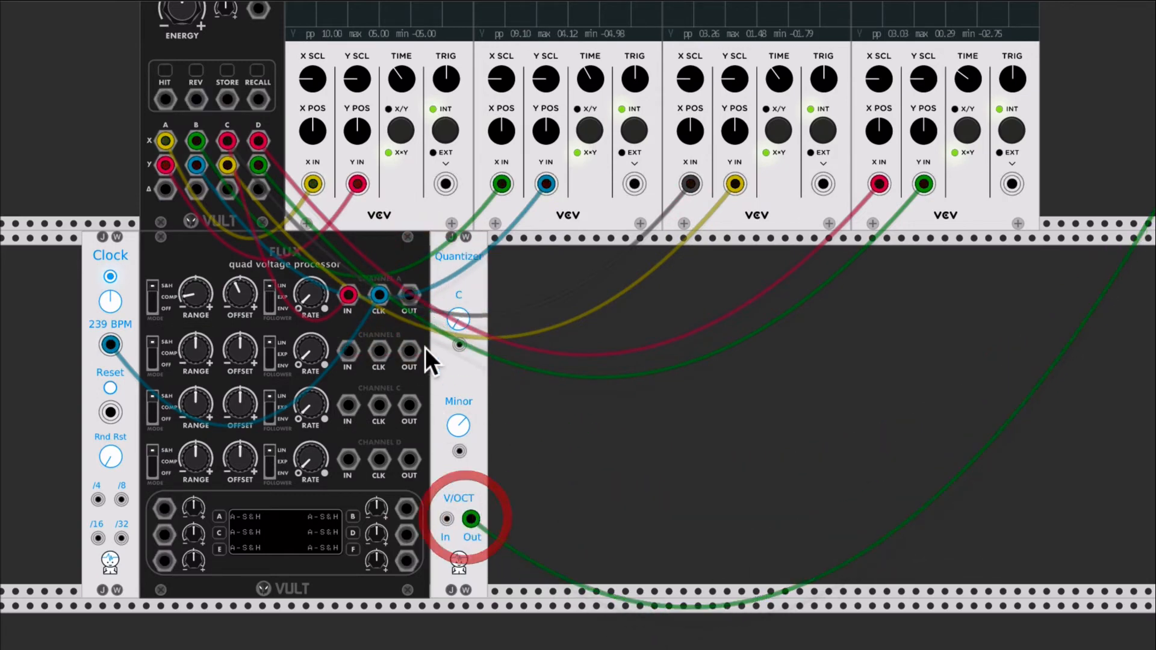
left_click_drag(409, 295, 445, 520)
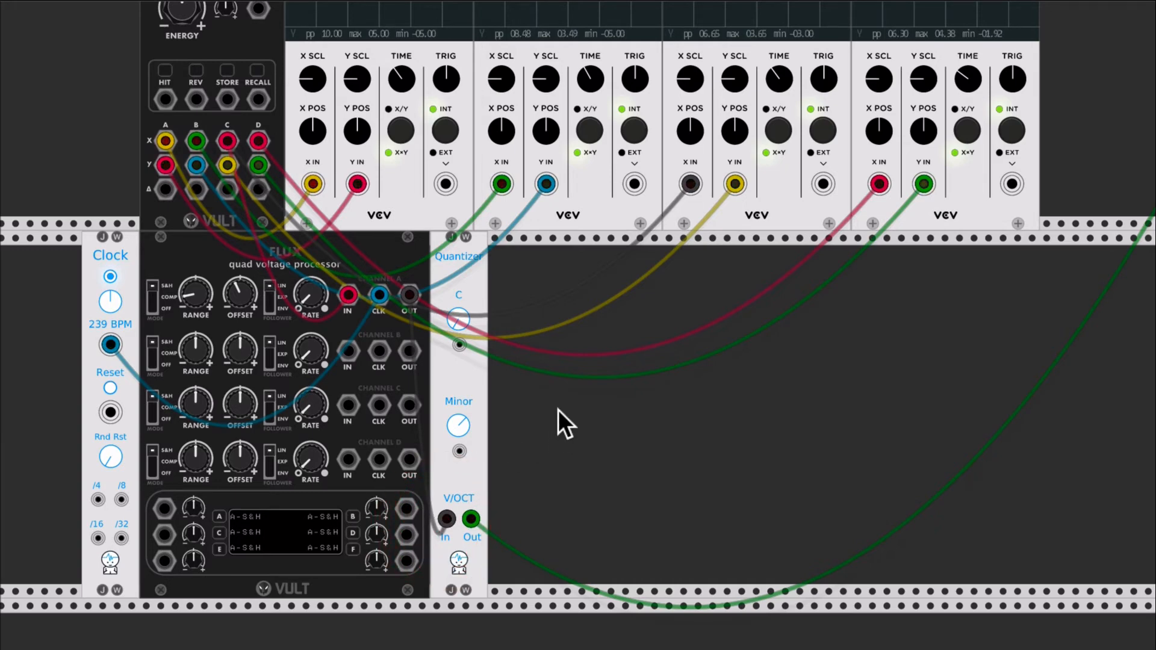
Raise Flux channel A's Offset to about the centre
scroll(562, 392, "up", 5)
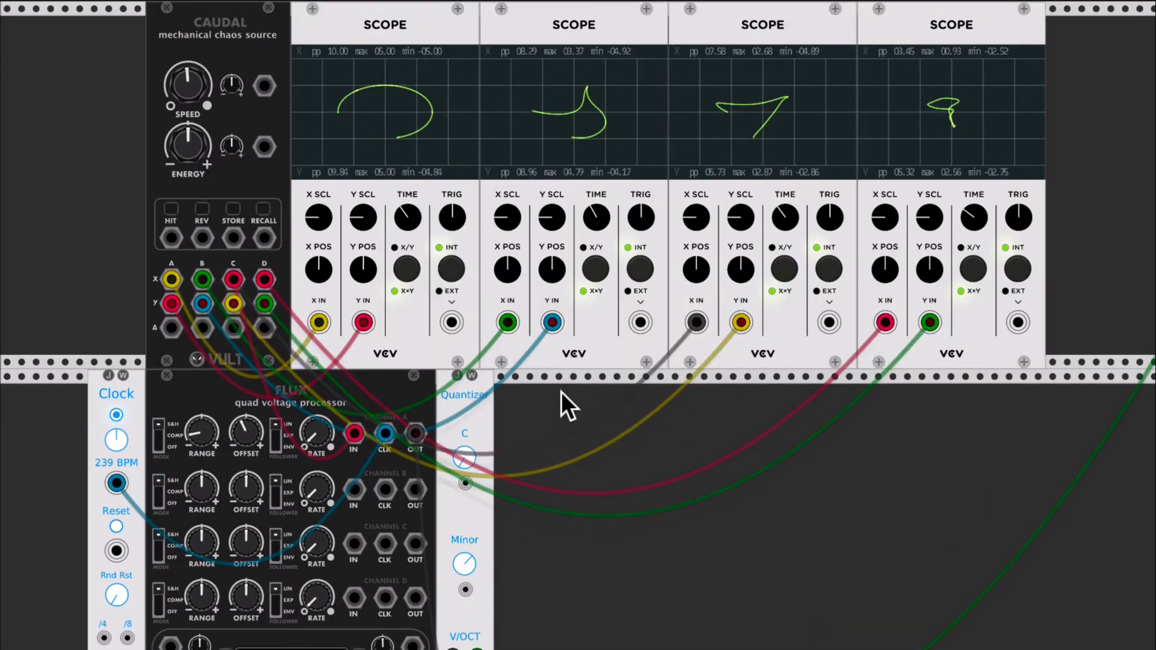
left_click(247, 430)
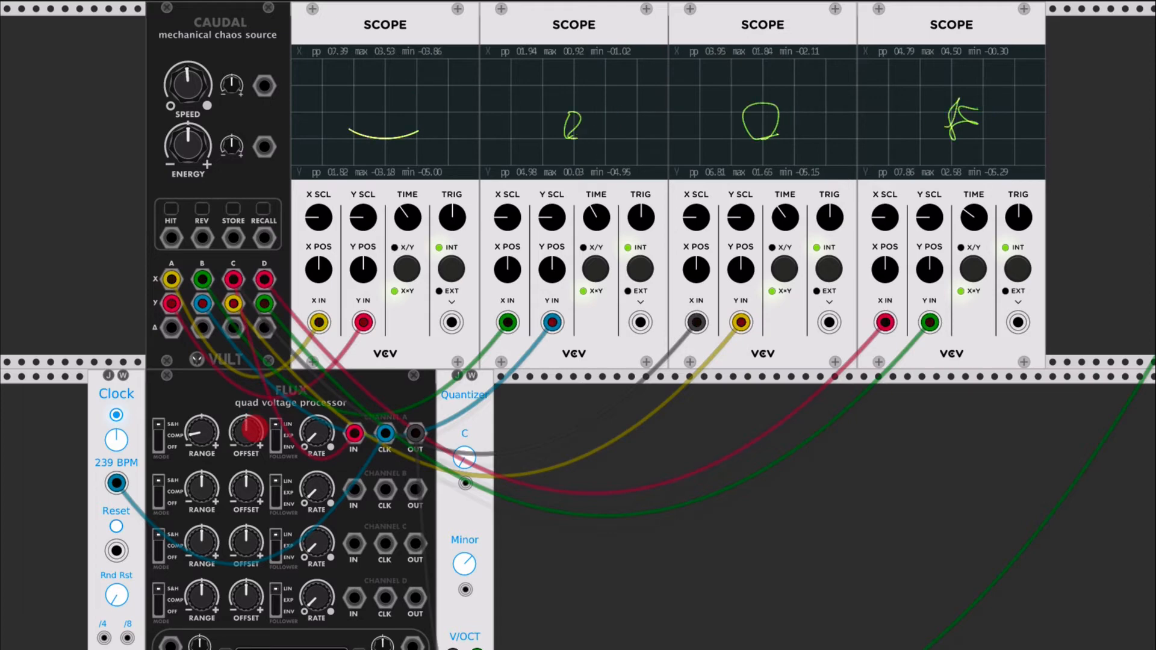
left_click_drag(248, 430, 254, 426)
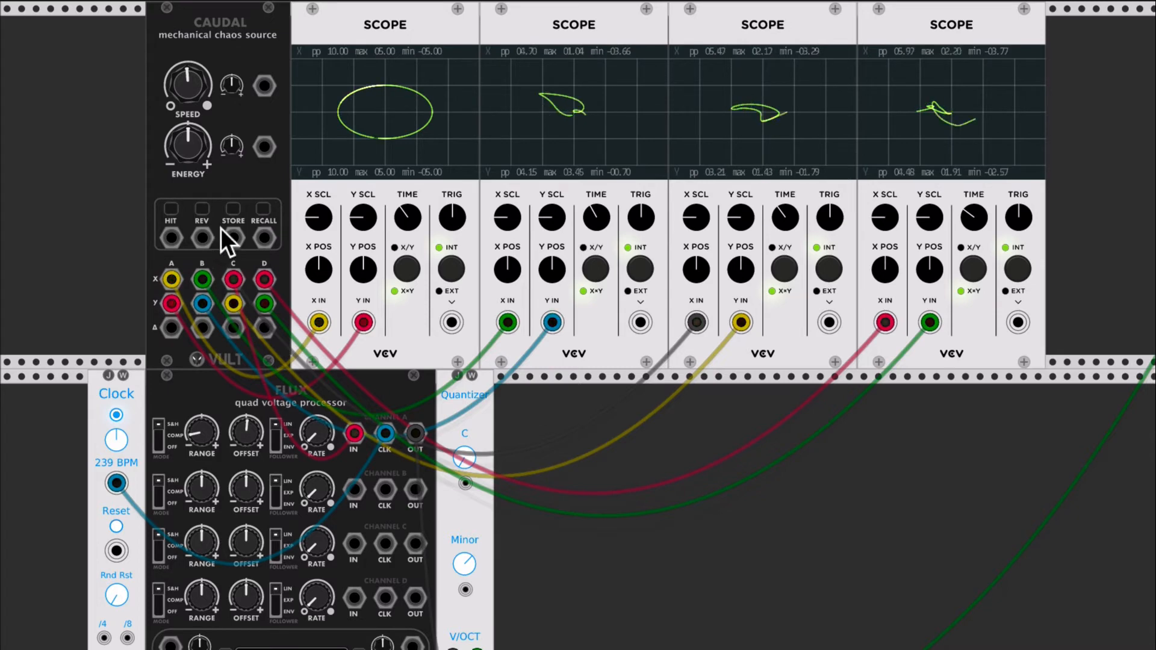
Trigger Caudal's HIT three times to disturb the chaotic motion
left_click(176, 209)
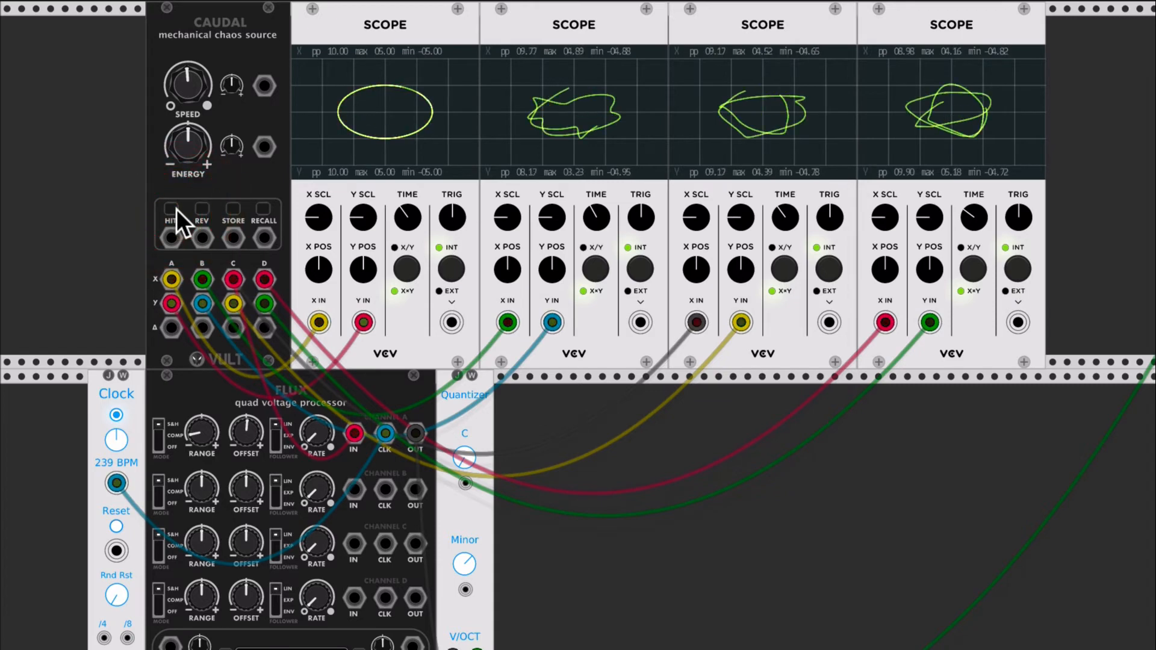
left_click(176, 208)
left_click(176, 209)
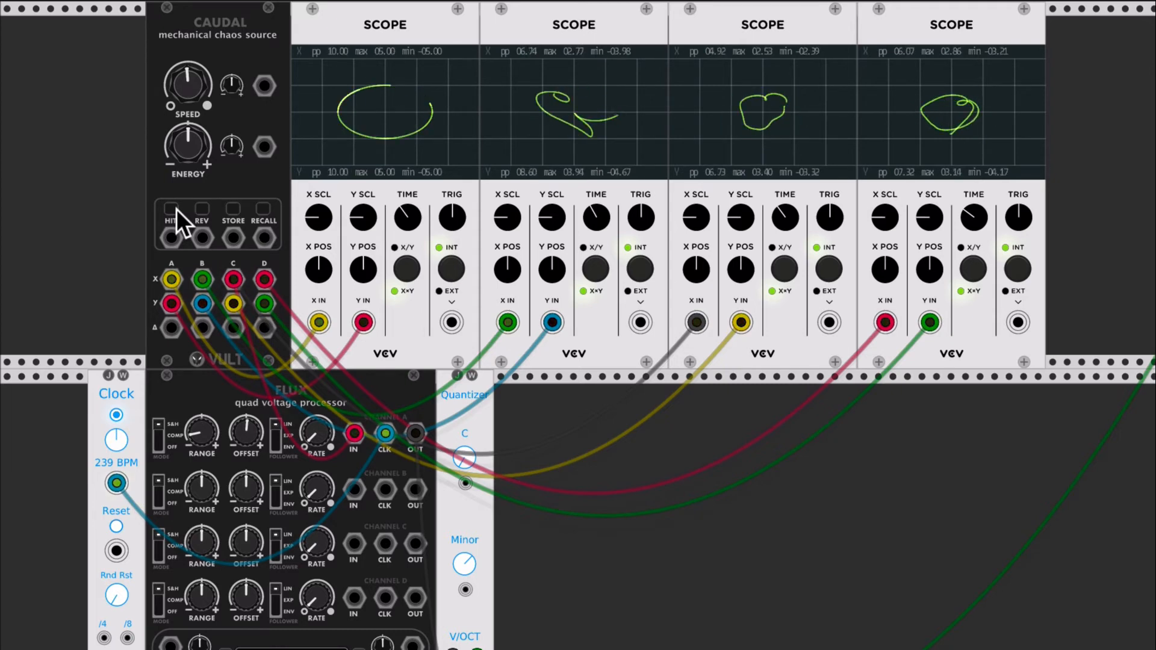
Lower Caudal's Speed to about eleven o'clock and trigger HIT repeatedly at that slower rate
left_click_drag(197, 90, 197, 103)
left_click(171, 205)
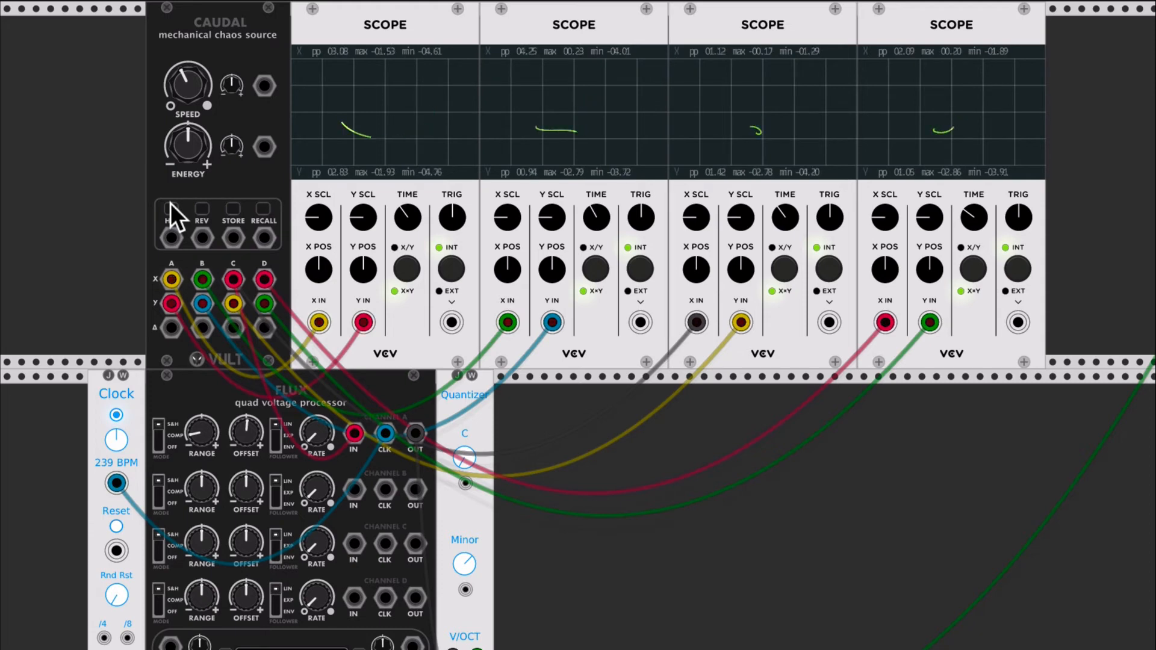
left_click(171, 205)
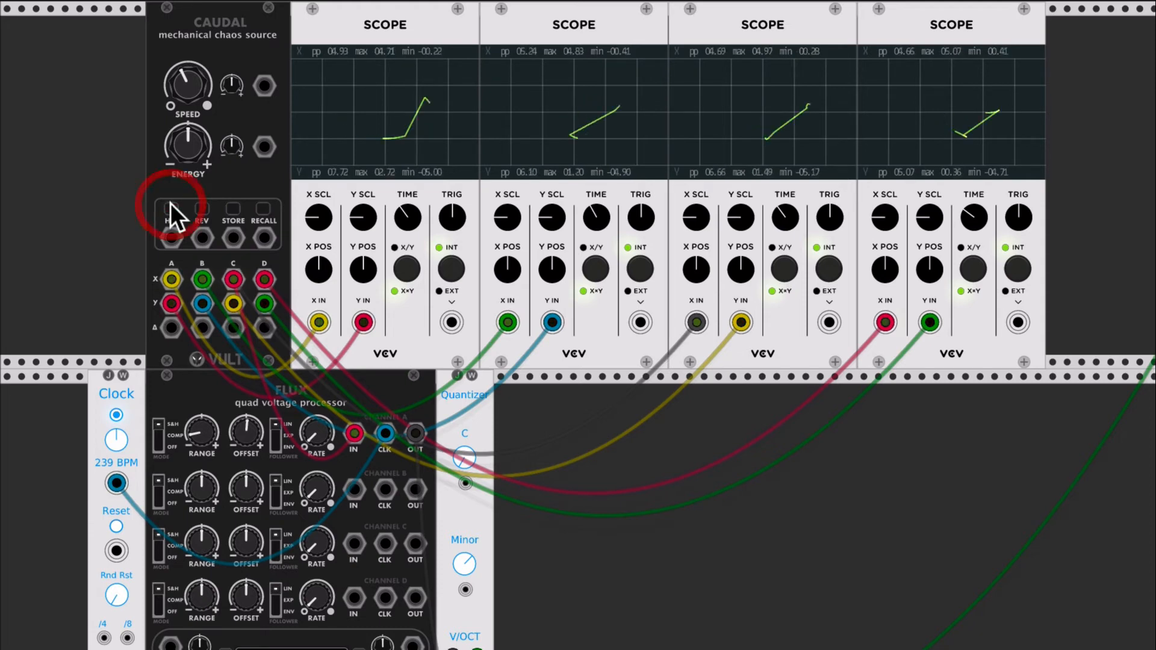
left_click(171, 205)
left_click(171, 205)
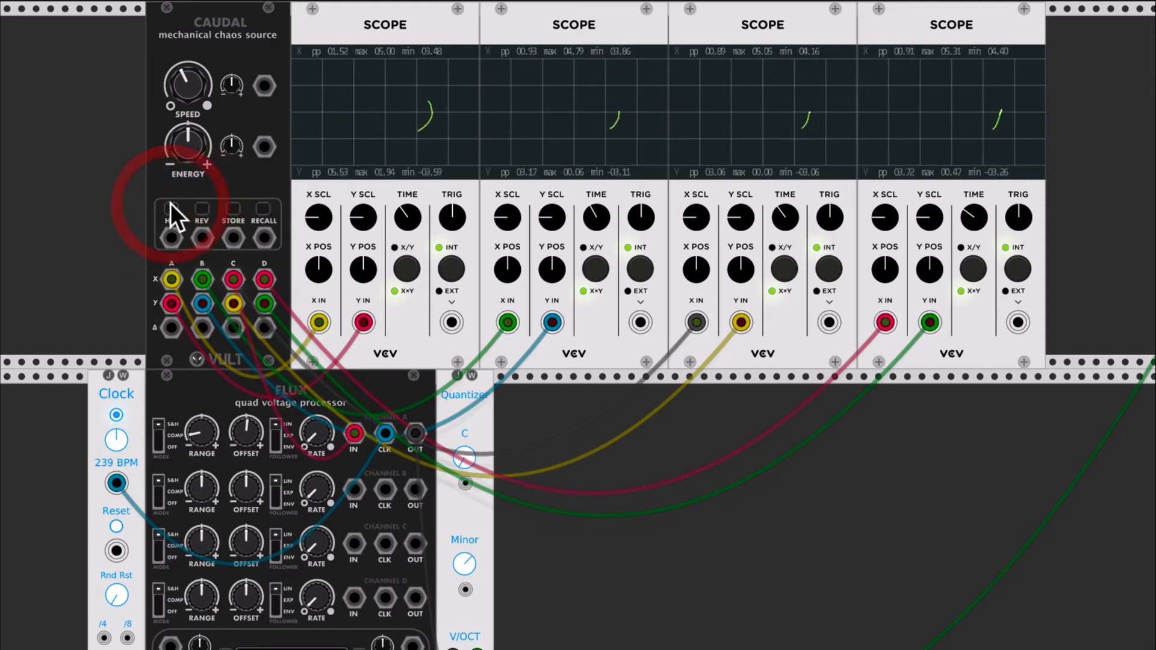
left_click(171, 205)
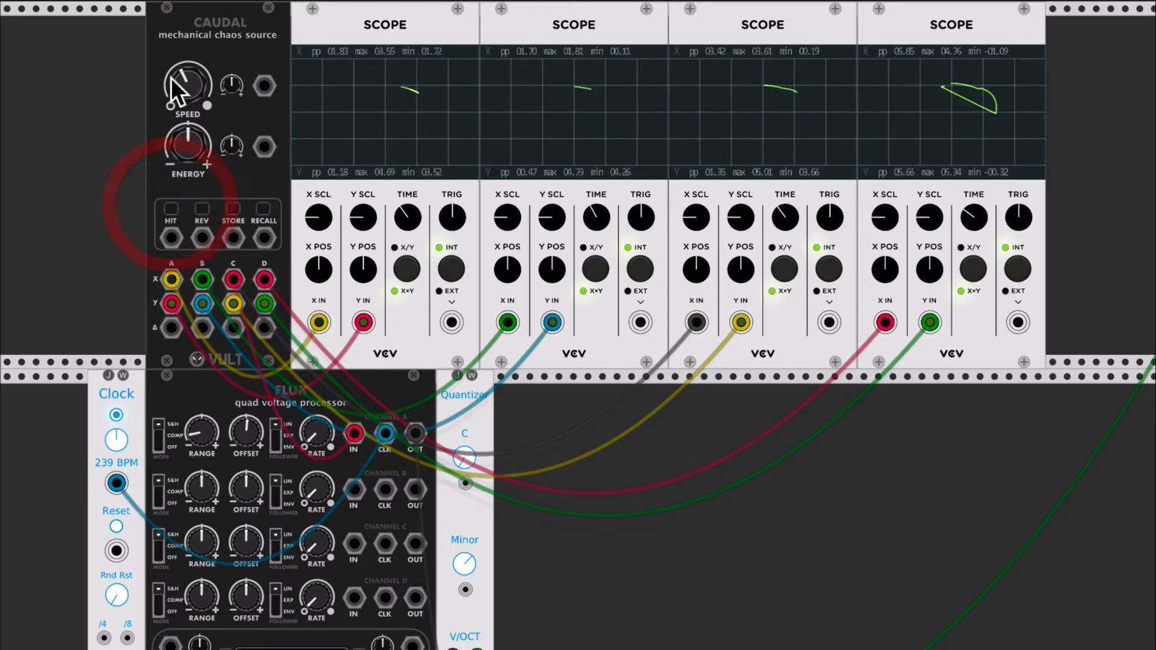
Patch the clock's /4 output to Caudal's HIT input and raise Caudal's Speed to the middle of its range
scroll(128, 478, "down", 2)
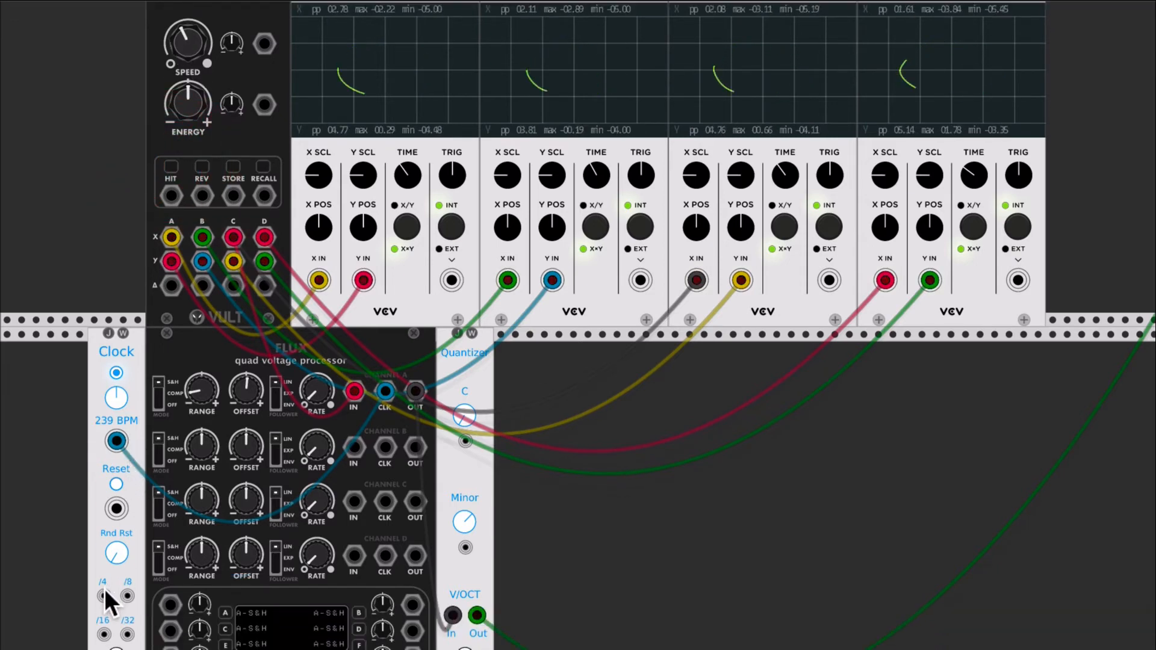
left_click_drag(103, 595, 170, 196)
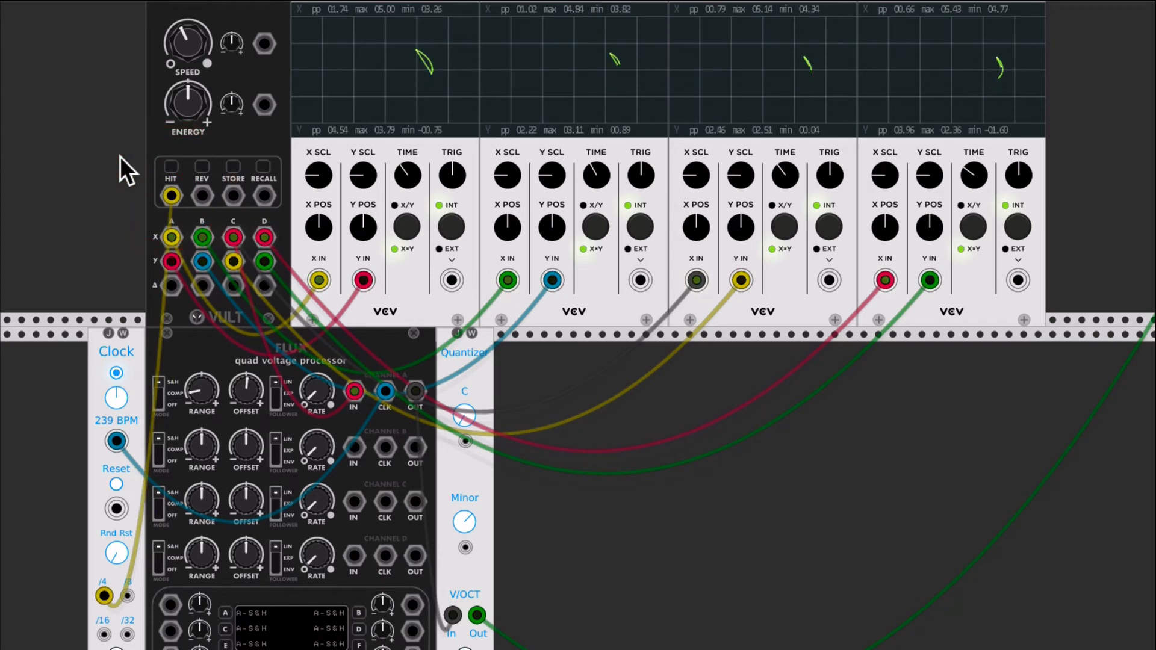
scroll(120, 157, "down", 2)
scroll(114, 222, "up", 4)
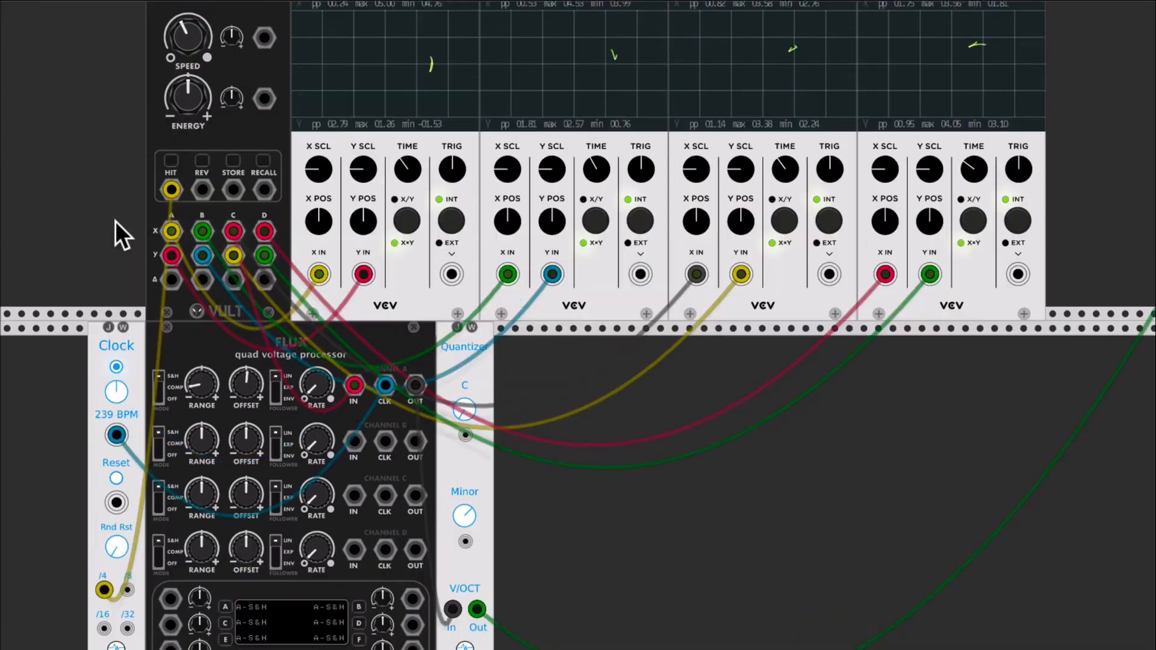
left_click_drag(188, 96, 188, 103)
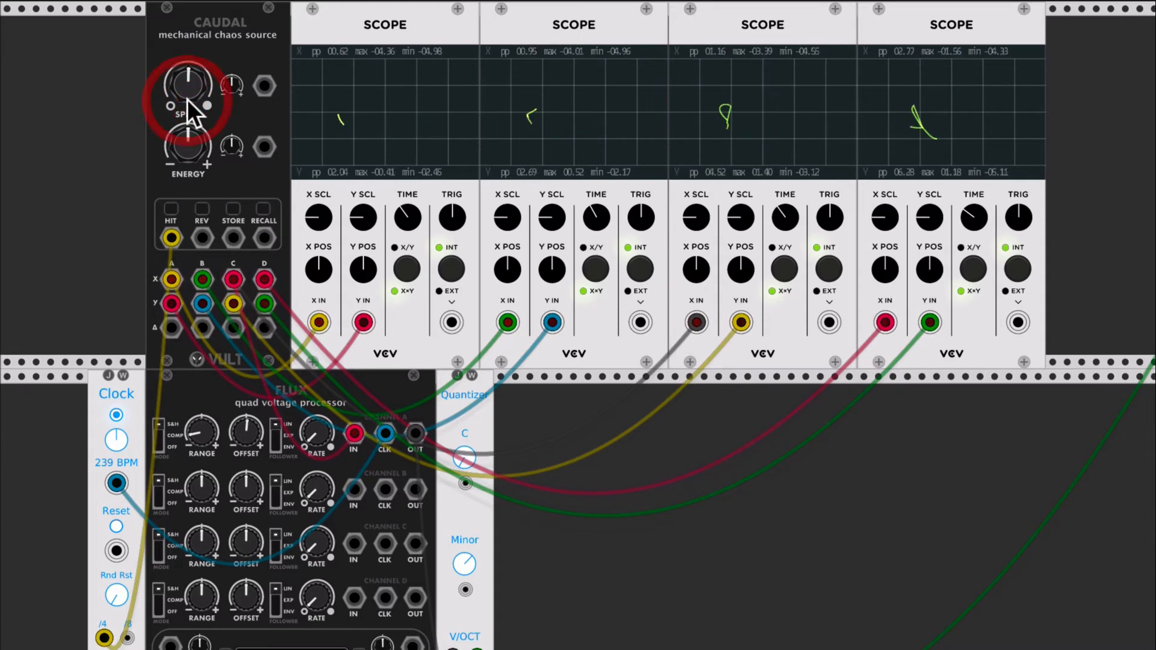
scroll(139, 114, "down", 3)
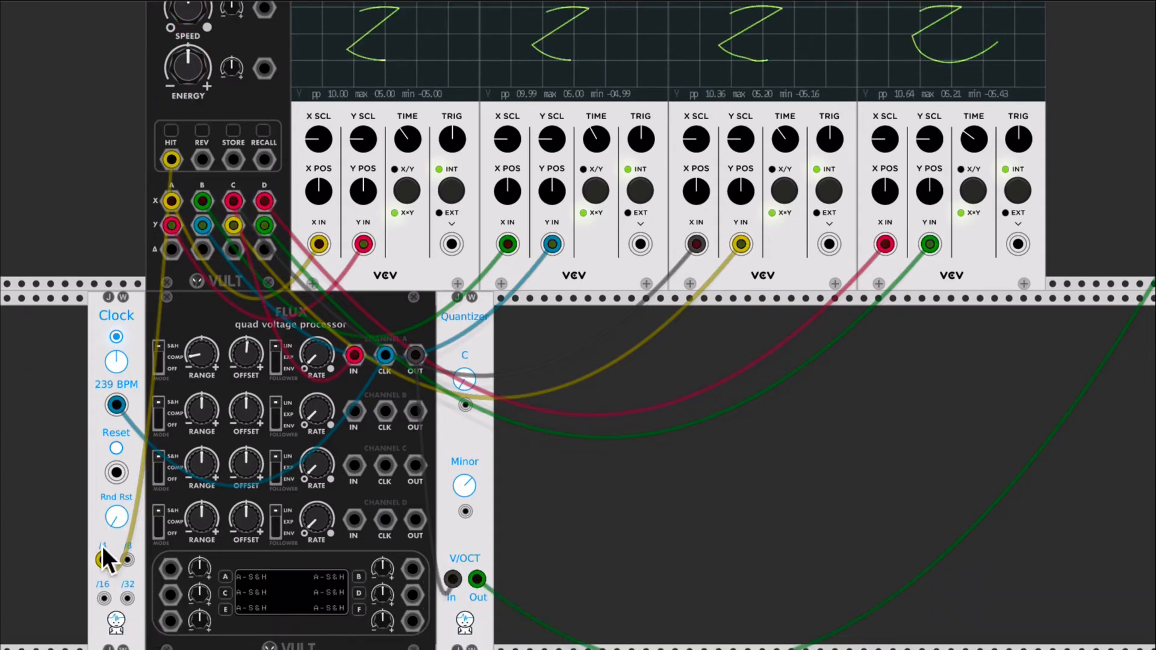
scroll(93, 241, "up", 3)
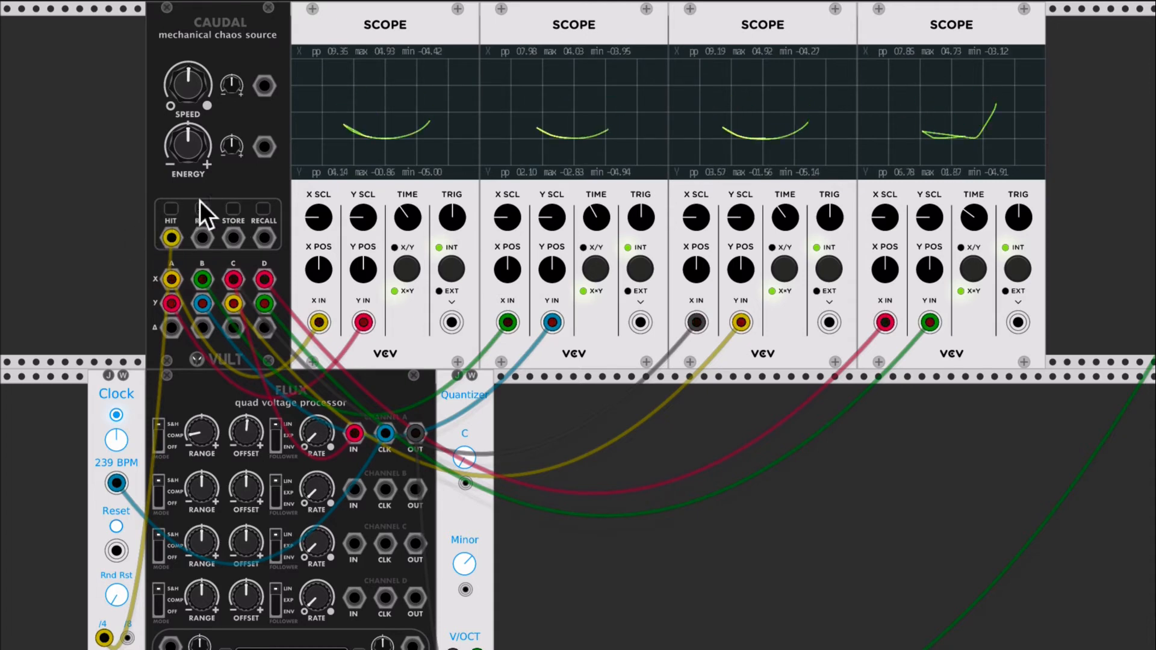
Remove the cable from Caudal's HIT input and trigger REV twice to reverse the motion
left_click_drag(171, 239, 131, 239)
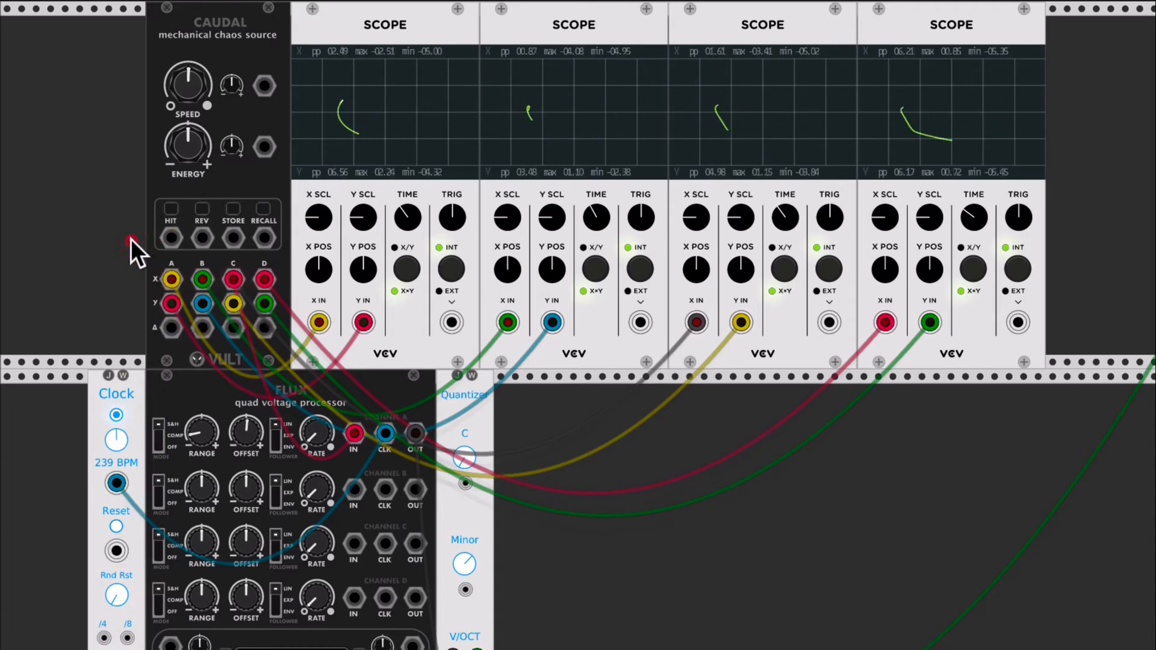
left_click(205, 211)
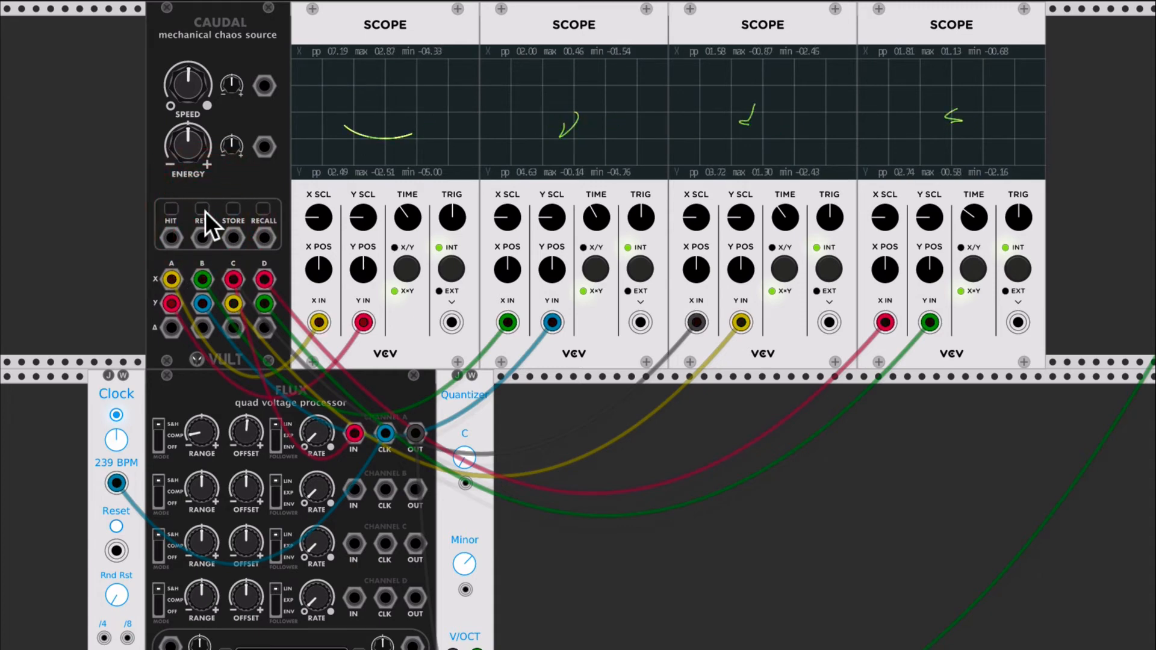
left_click(204, 212)
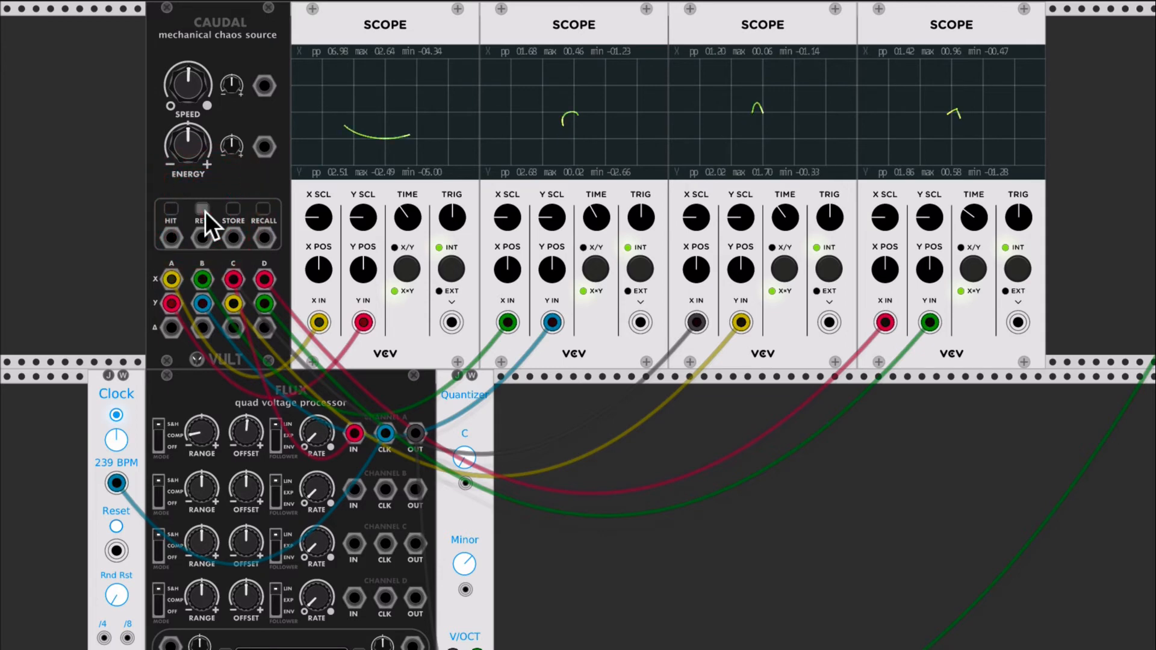
Patch Caudal's REV input to the clock's /4 output and raise Caudal's Speed slightly past the centre
scroll(138, 247, "down", 1)
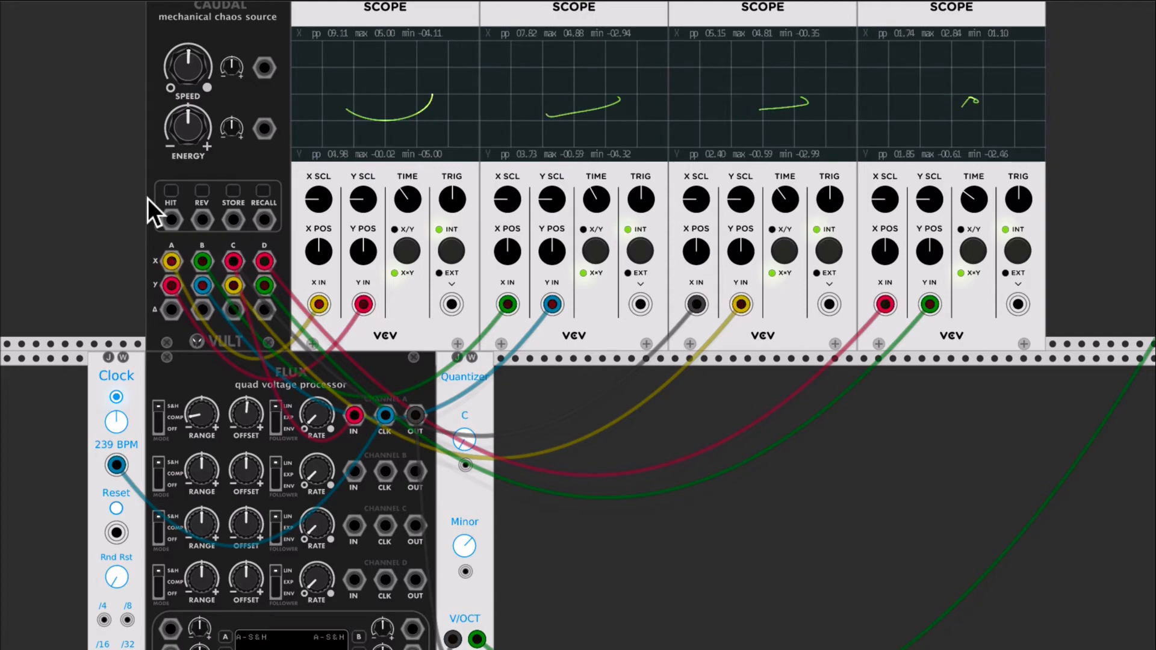
left_click_drag(202, 220, 106, 222)
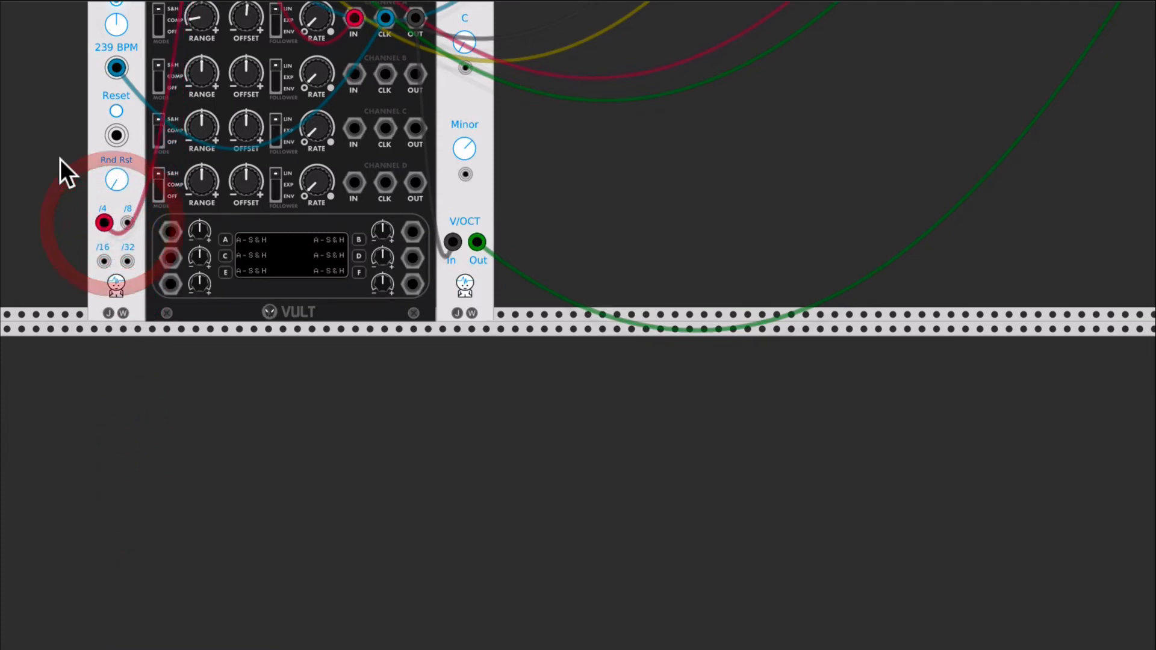
scroll(63, 172, "up", 5)
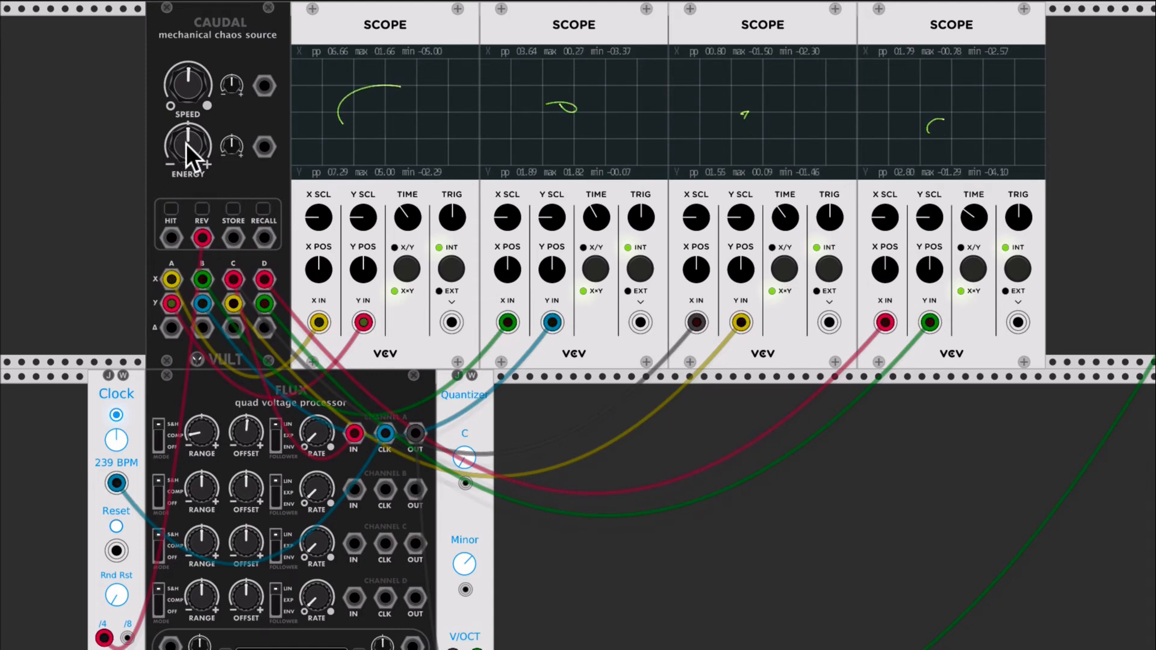
left_click_drag(186, 85, 186, 74)
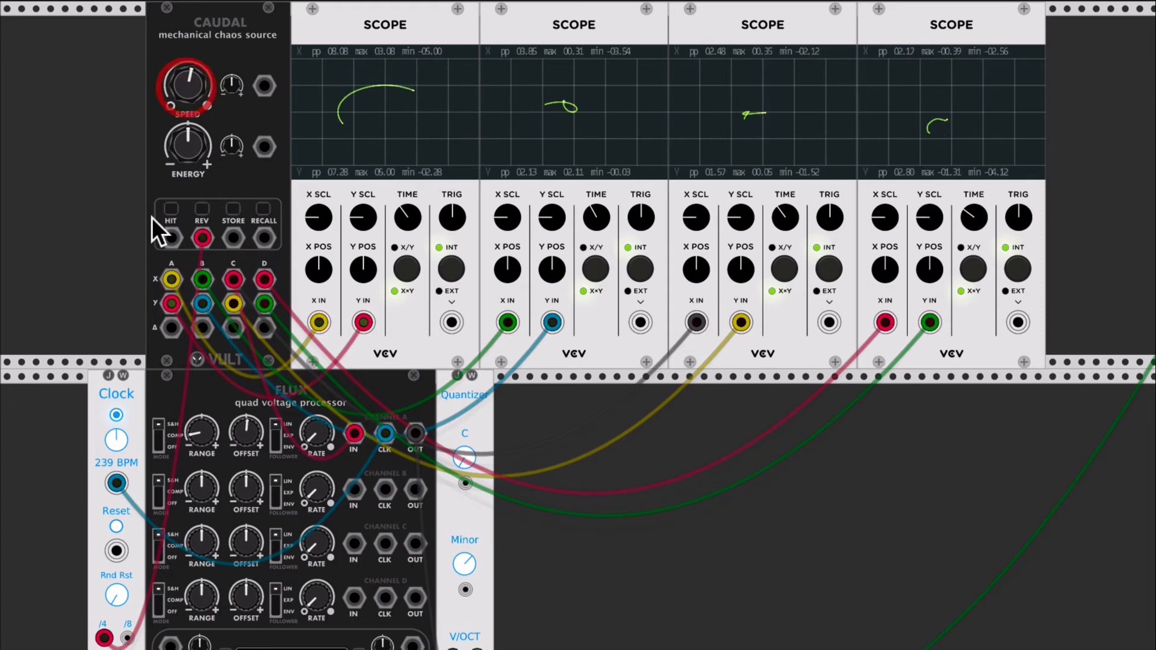
Move the REV trigger cable from the clock's /4 output to /8 and raise the clock tempo to 359 BPM
scroll(118, 437, "down", 3)
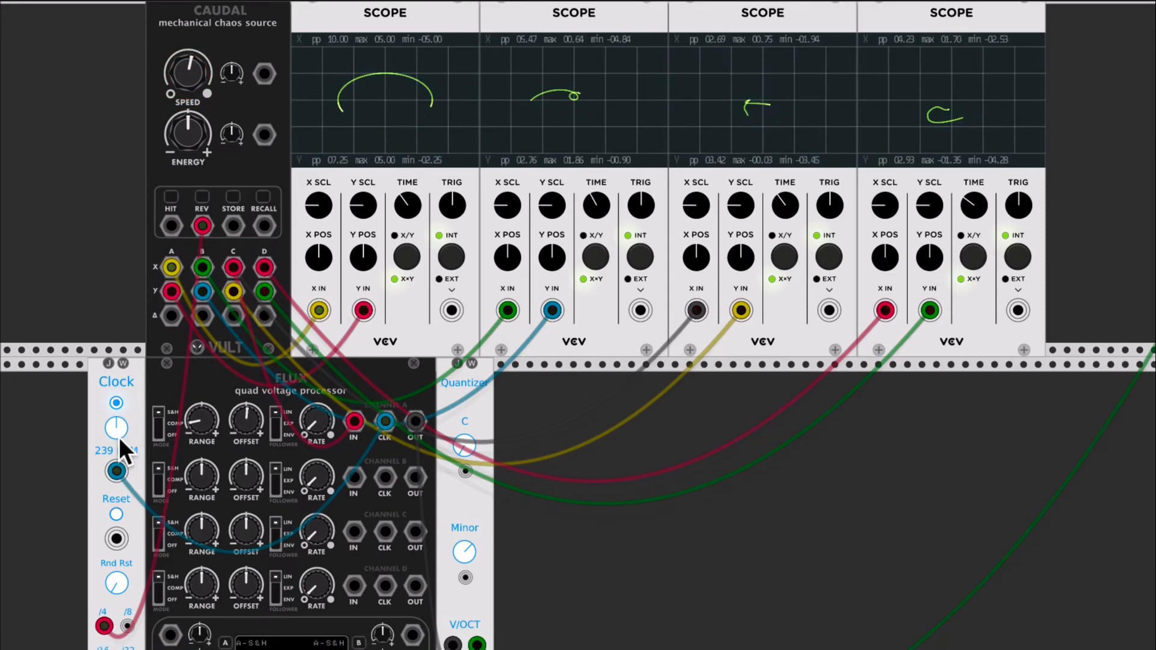
left_click_drag(104, 554, 127, 554)
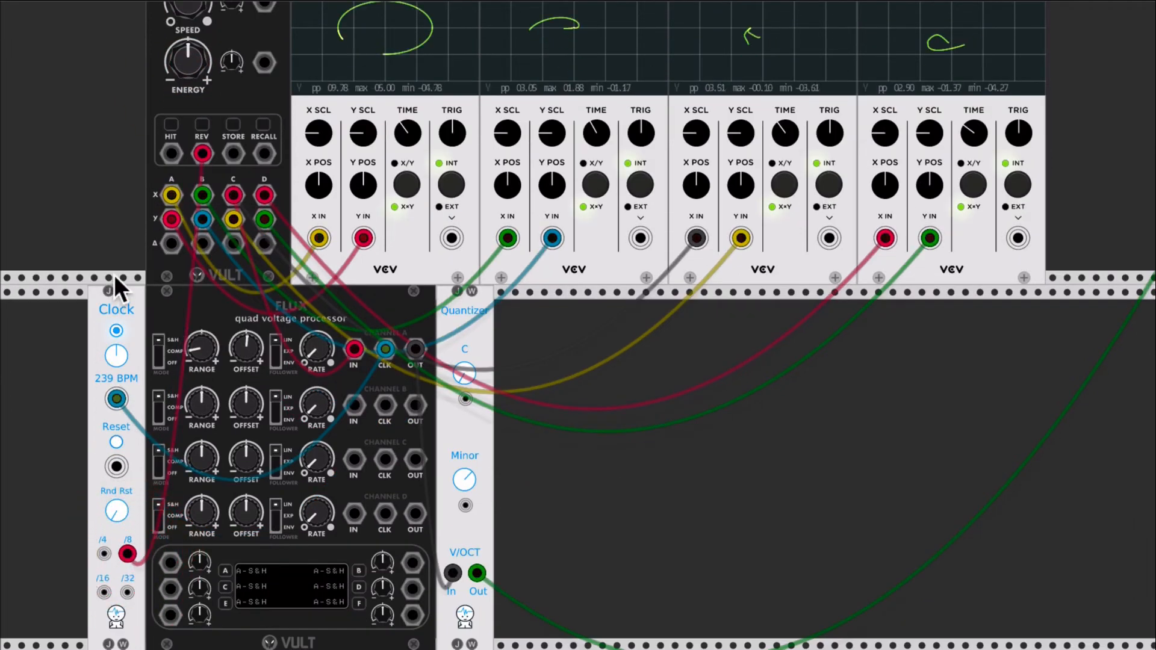
mouse_move(114, 363)
left_mouse_down()
mouse_move(117, 347)
mouse_move(120, 369)
left_mouse_up()
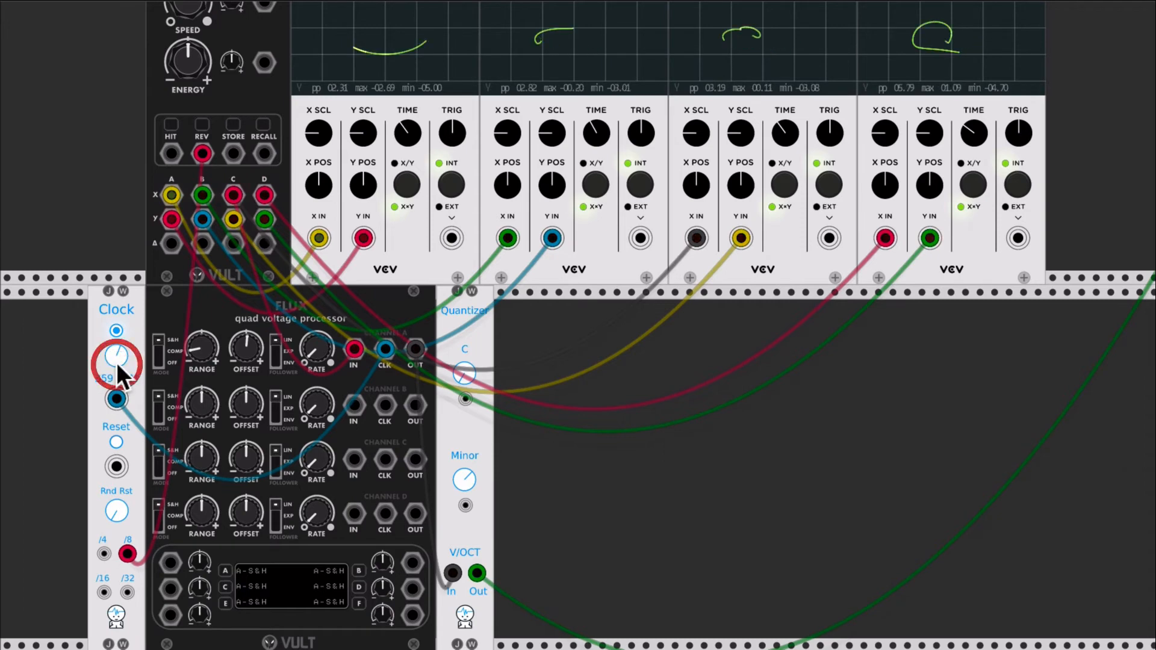
Sweep Caudal's Energy to its minimum, up to its maximum, and back to the centre
scroll(113, 256, "up", 3)
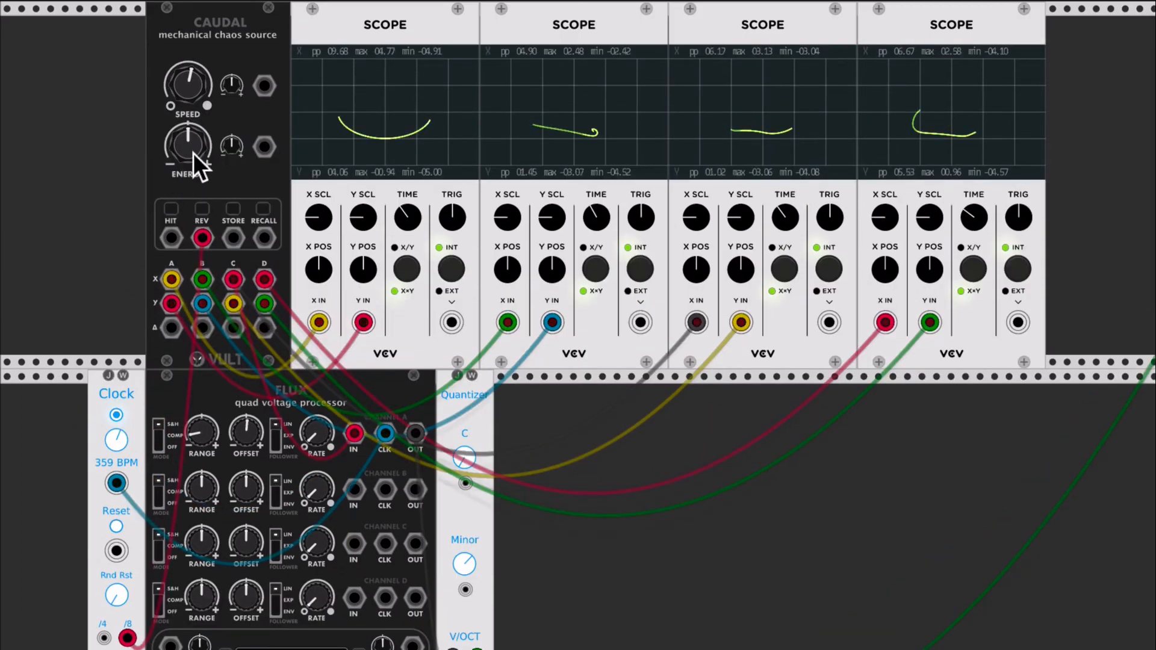
left_click_drag(193, 150, 194, 151)
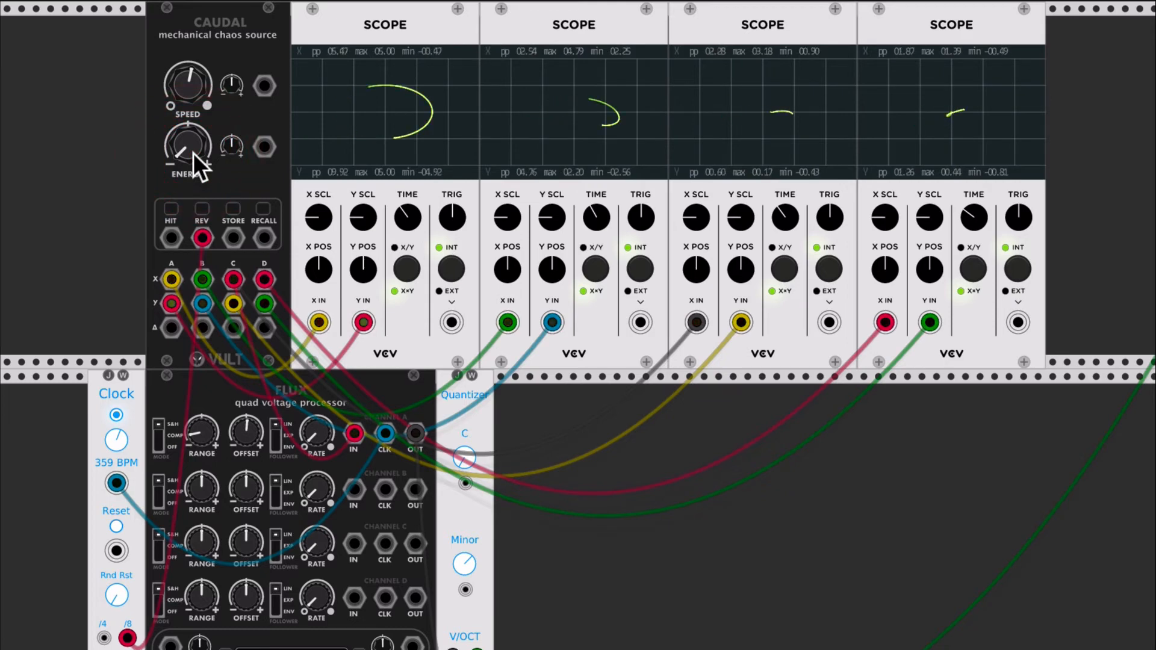
left_click_drag(193, 153, 194, 155)
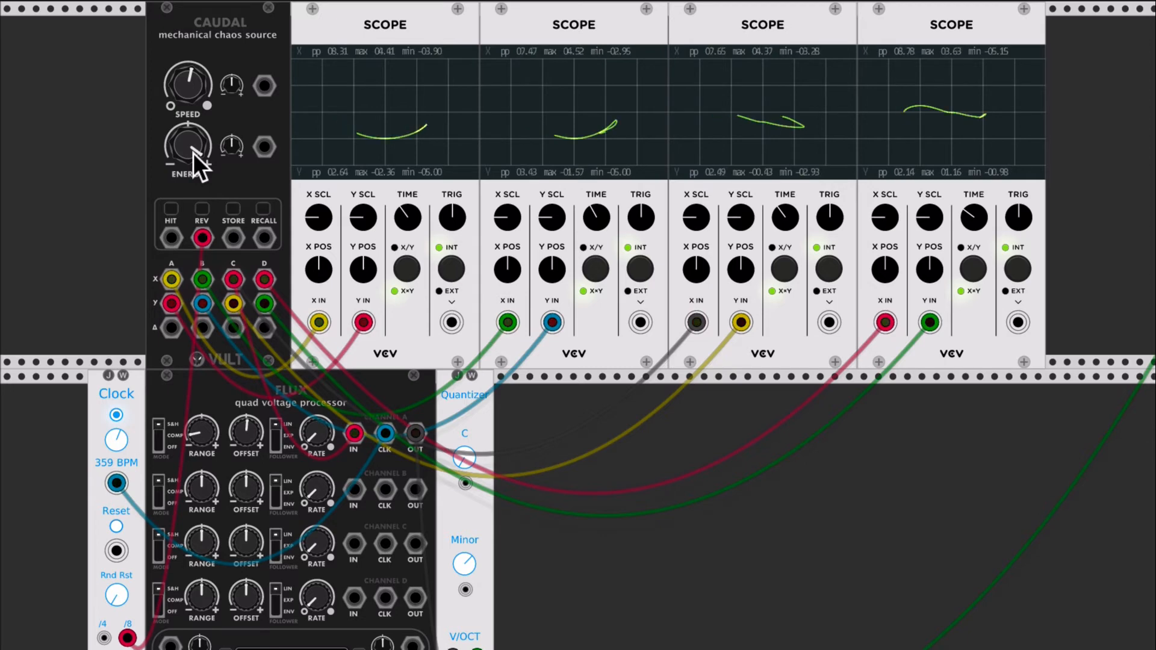
left_click_drag(194, 163, 194, 166)
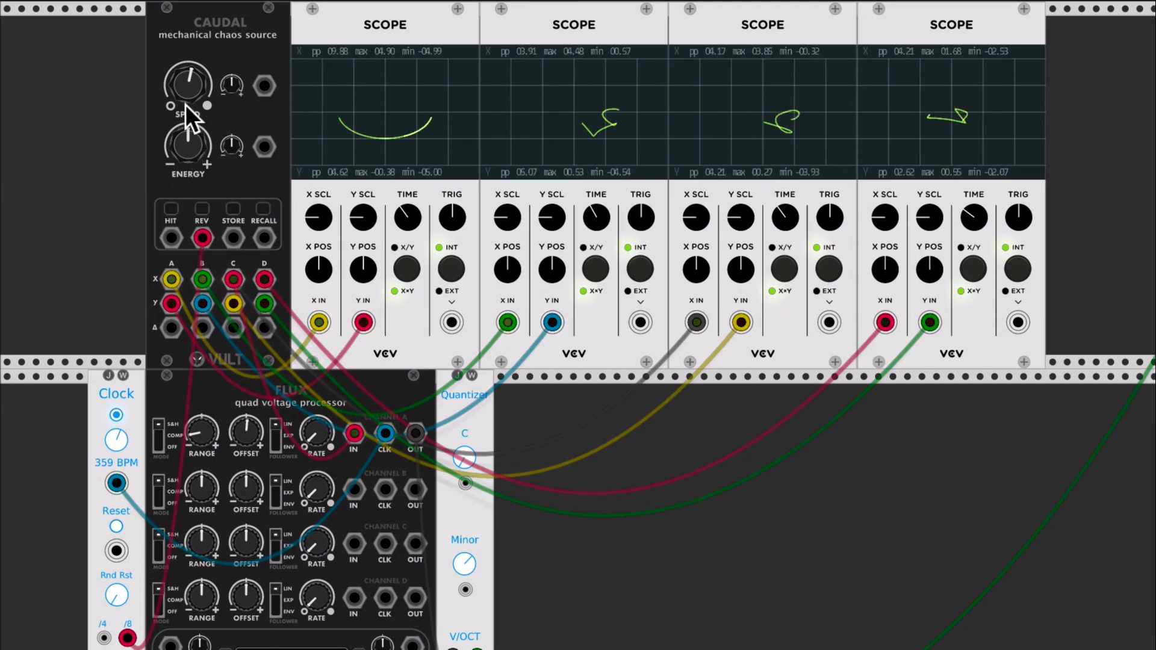
Remove the cable between the clock's /8 output and Caudal's REV input
scroll(114, 189, "down", 3)
scroll(114, 189, "right", 1)
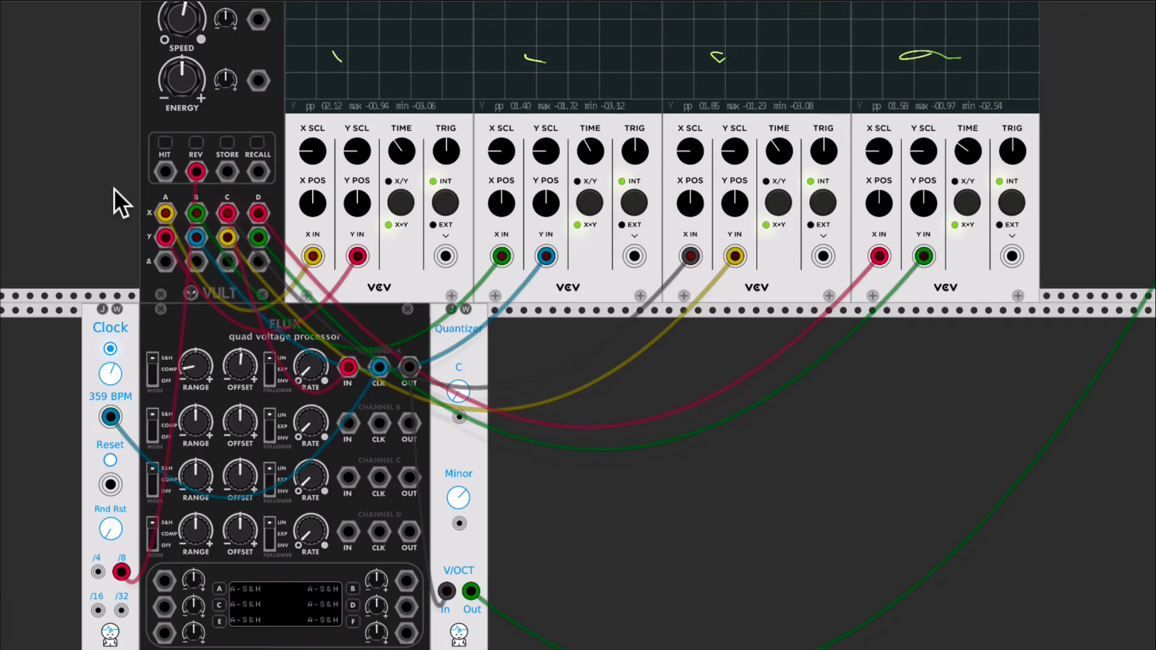
scroll(114, 189, "down", 1)
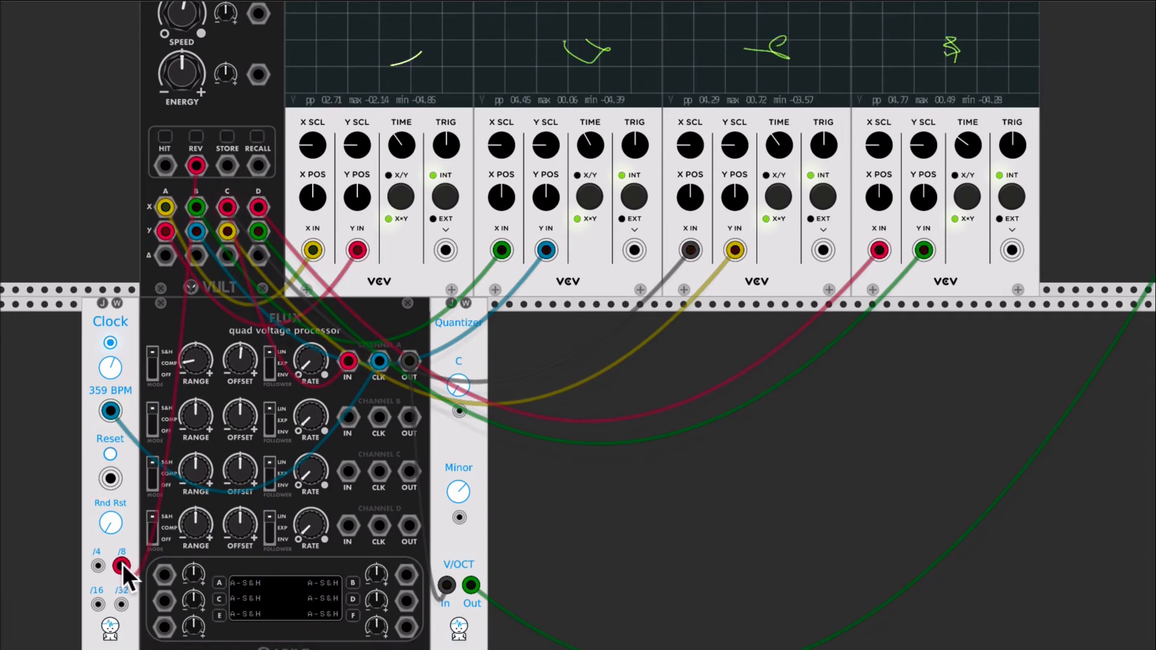
left_click_drag(121, 565, 117, 264)
Trigger Caudal's RECALL several times in a row to return to the stored state
scroll(117, 264, "up", 3)
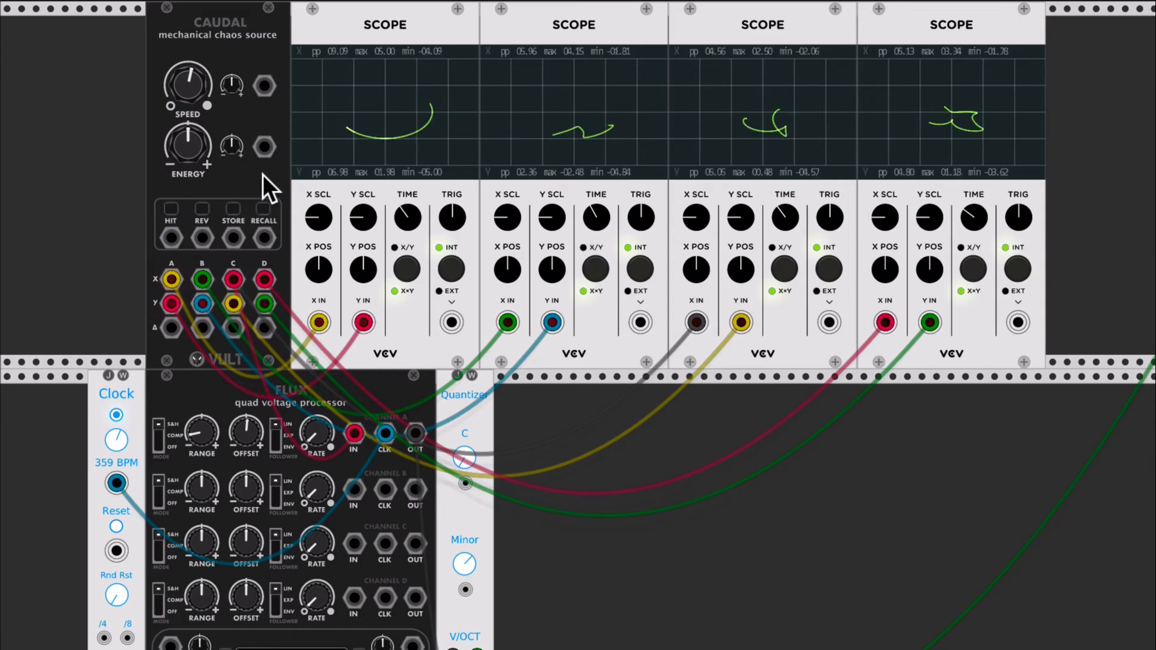
left_click(263, 208)
left_click(263, 209)
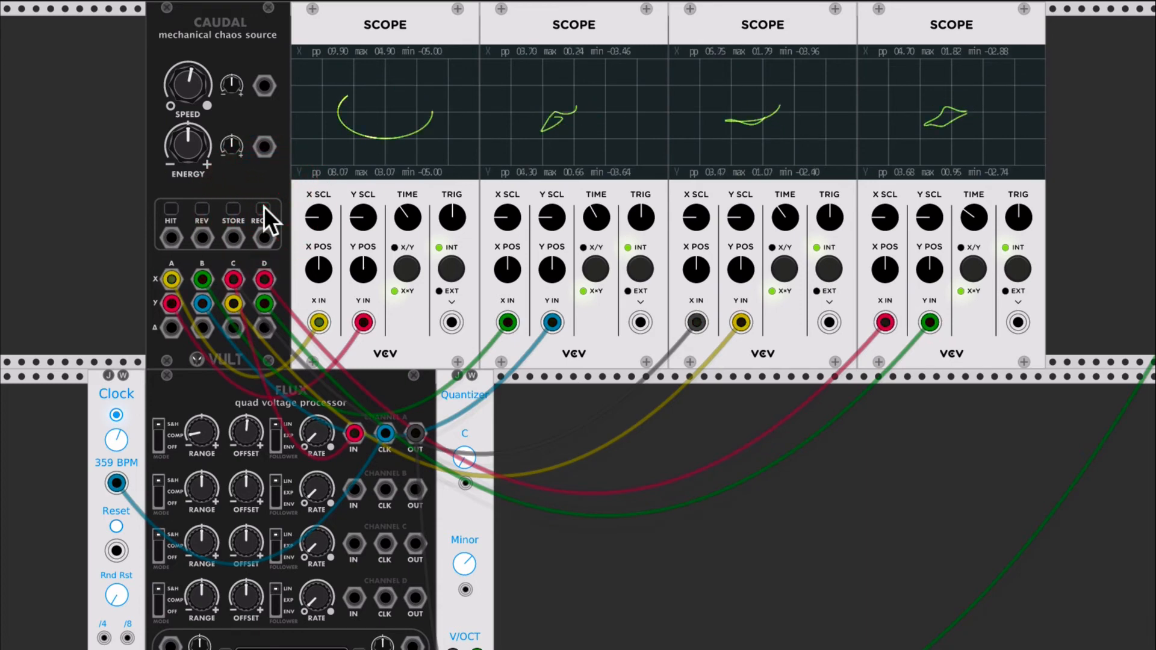
left_click(263, 209)
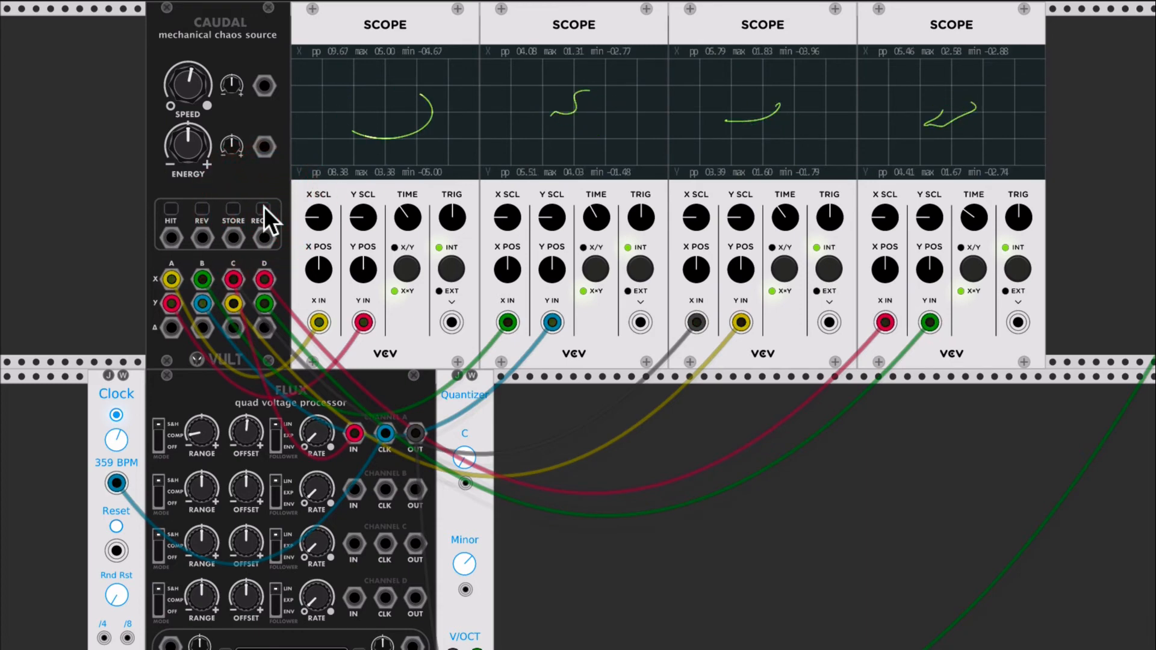
left_click(263, 208)
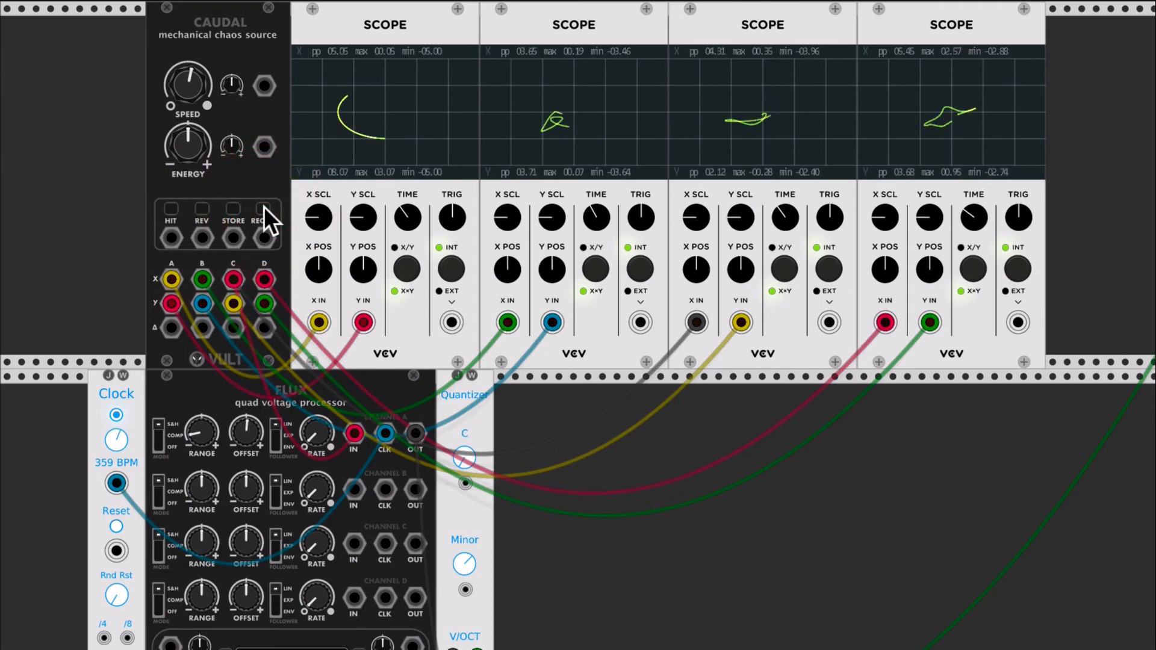
left_click(263, 208)
left_click(263, 208)
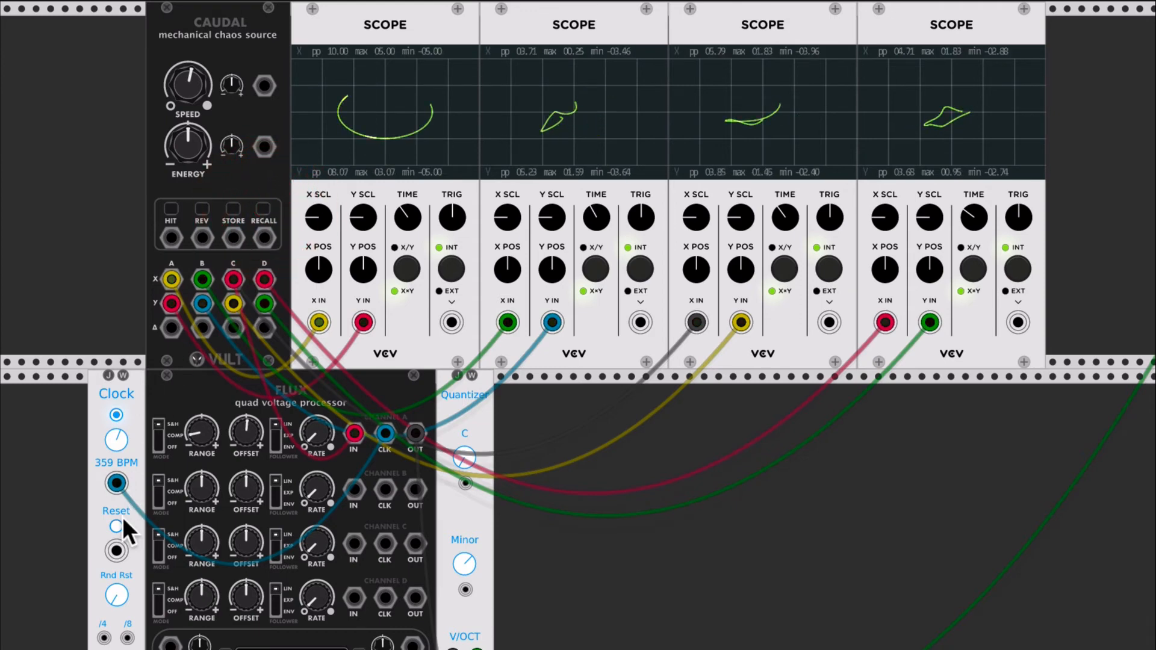
Patch the clock's /4 output to Caudal's RECALL input
scroll(121, 518, "down", 2)
left_click_drag(105, 595, 267, 201)
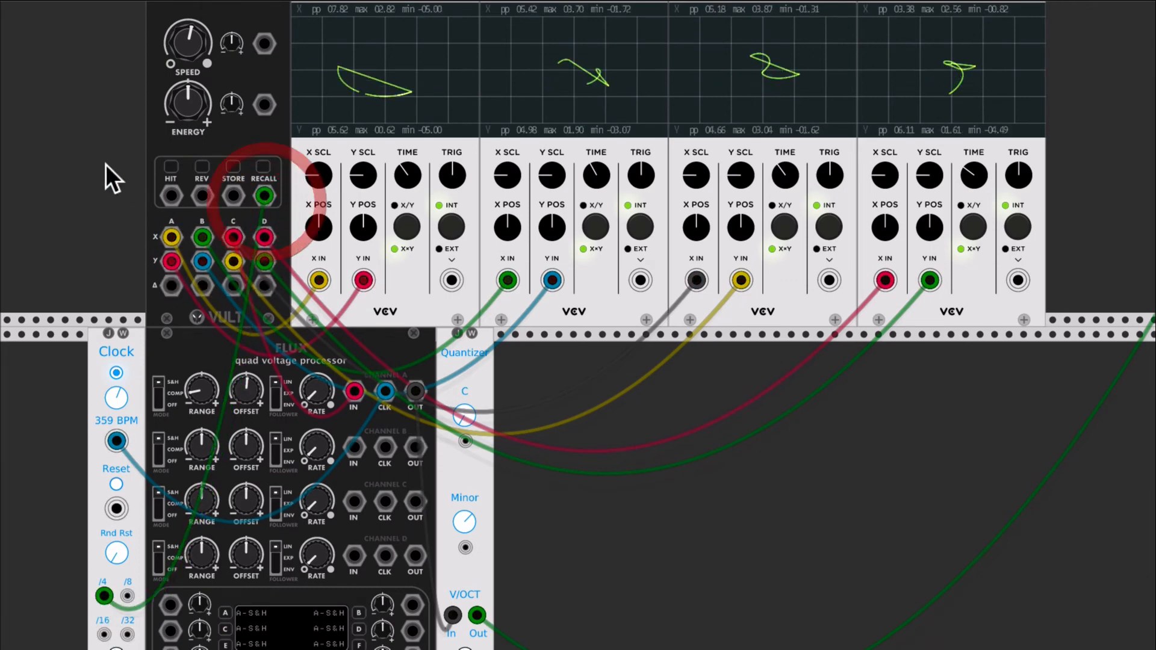
scroll(107, 175, "up", 2)
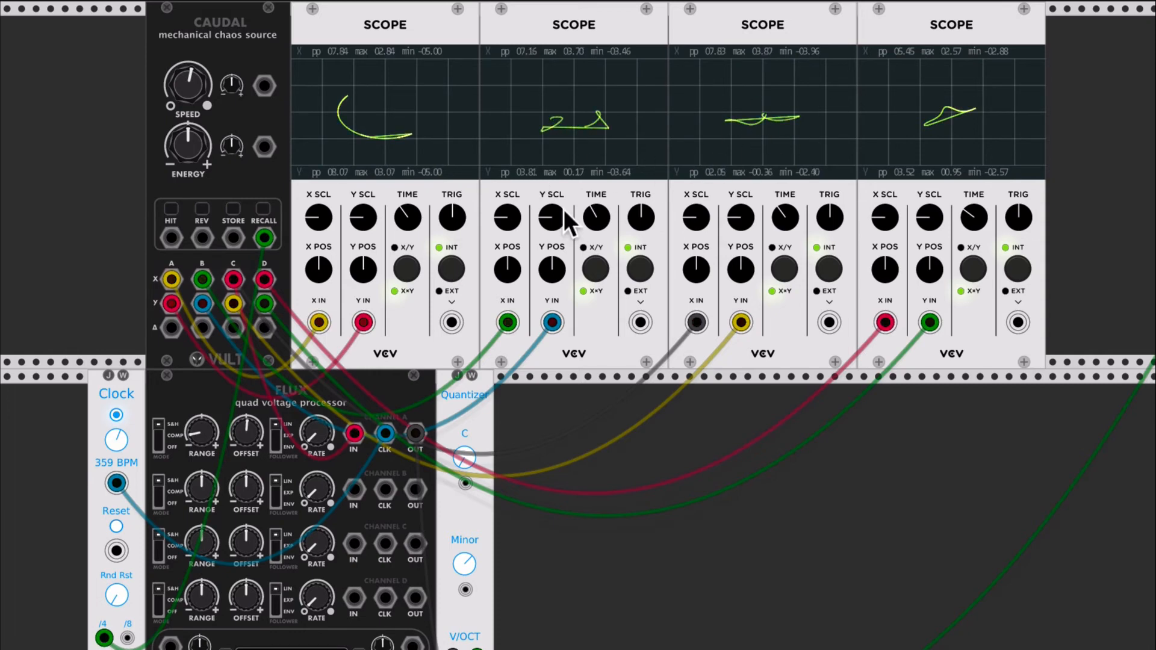
Turn Caudal's Energy down to its minimum, up past the centre, and back to the centre with RECALL clocked
left_click_drag(192, 148, 110, 233)
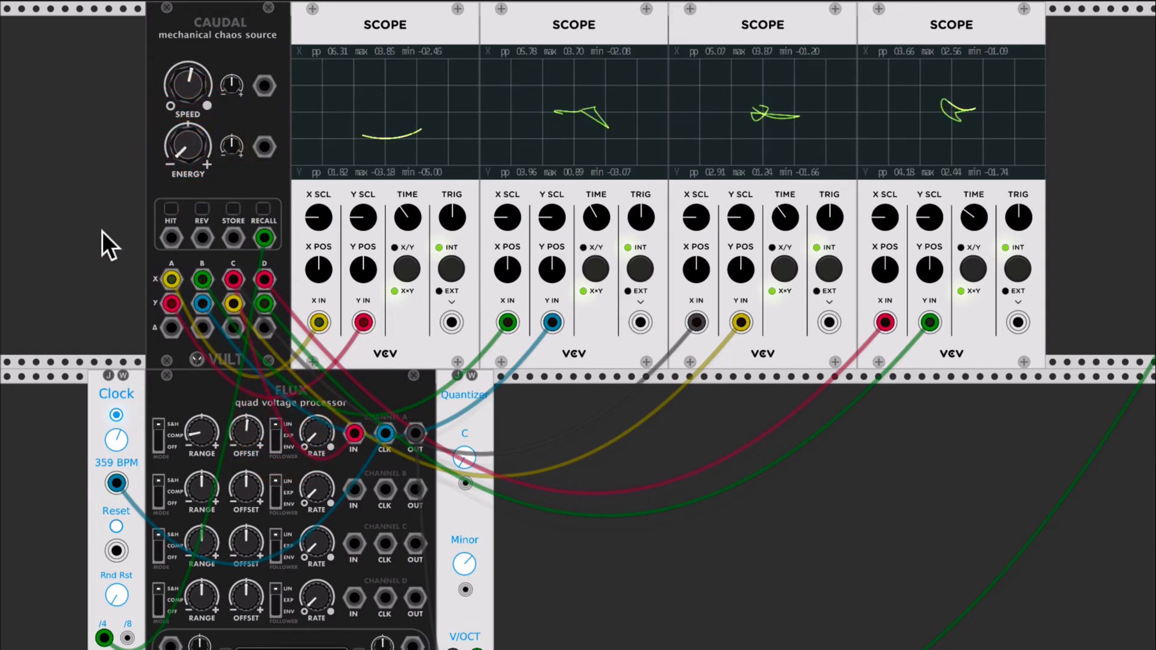
left_click_drag(194, 164, 192, 144)
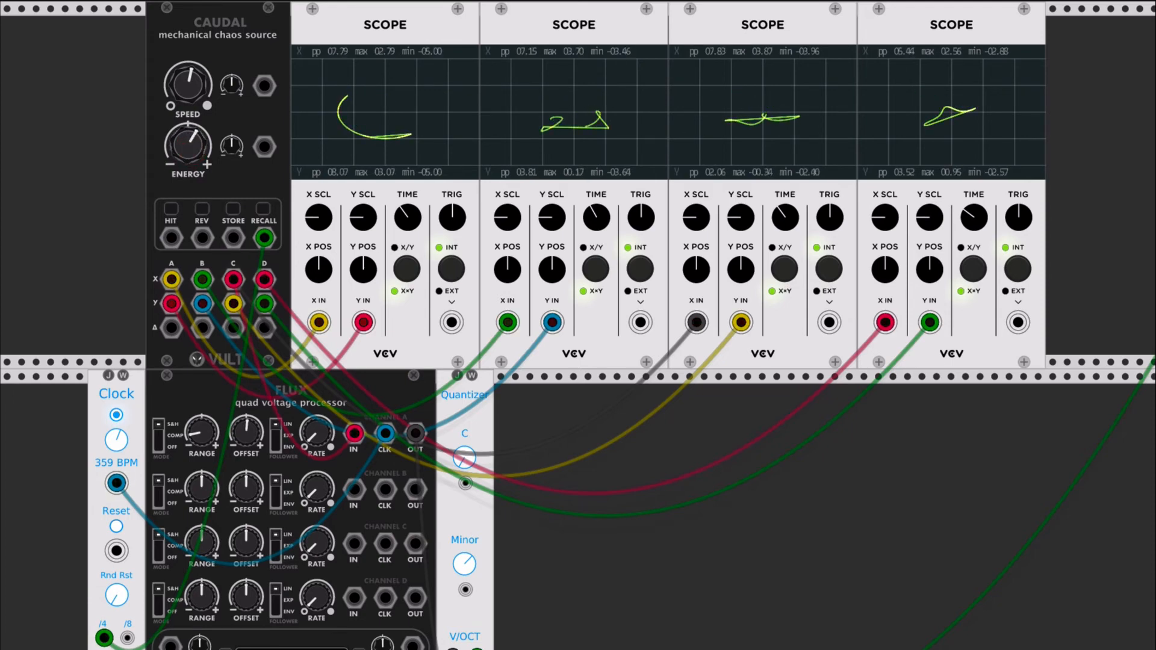
left_click_drag(192, 152, 193, 153)
Raise Caudal's Speed to about two o'clock and compare the four recalled traces on the scopes
scroll(107, 184, "down", 2)
scroll(86, 281, "down", 2)
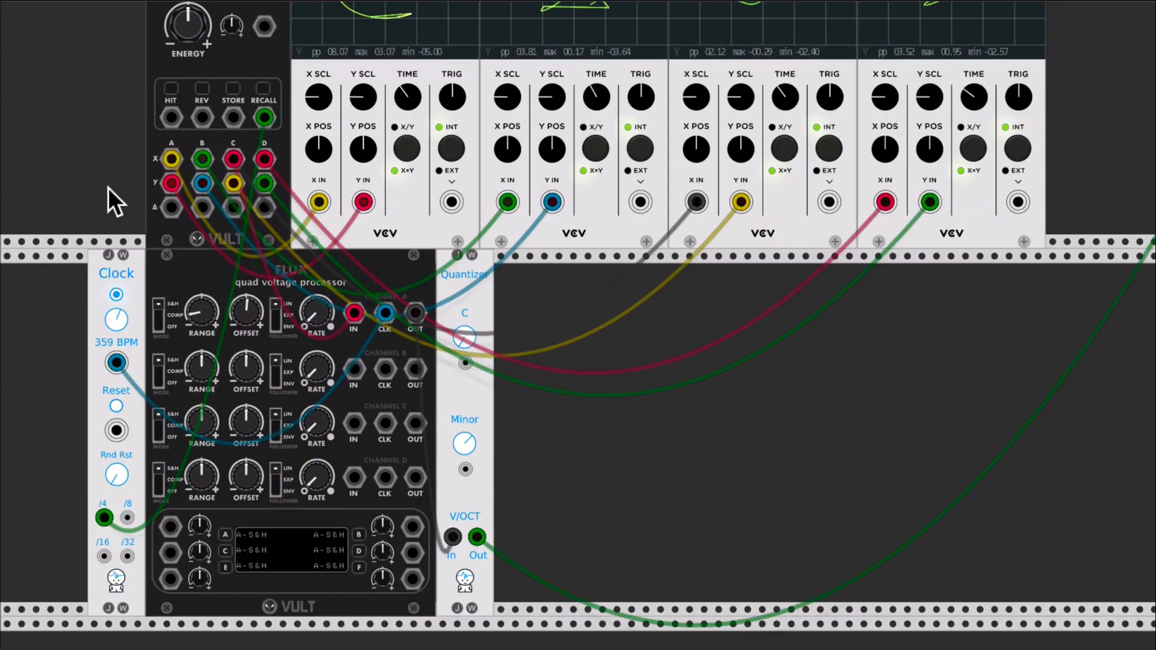
scroll(115, 181, "up", 3)
left_click_drag(186, 90, 187, 83)
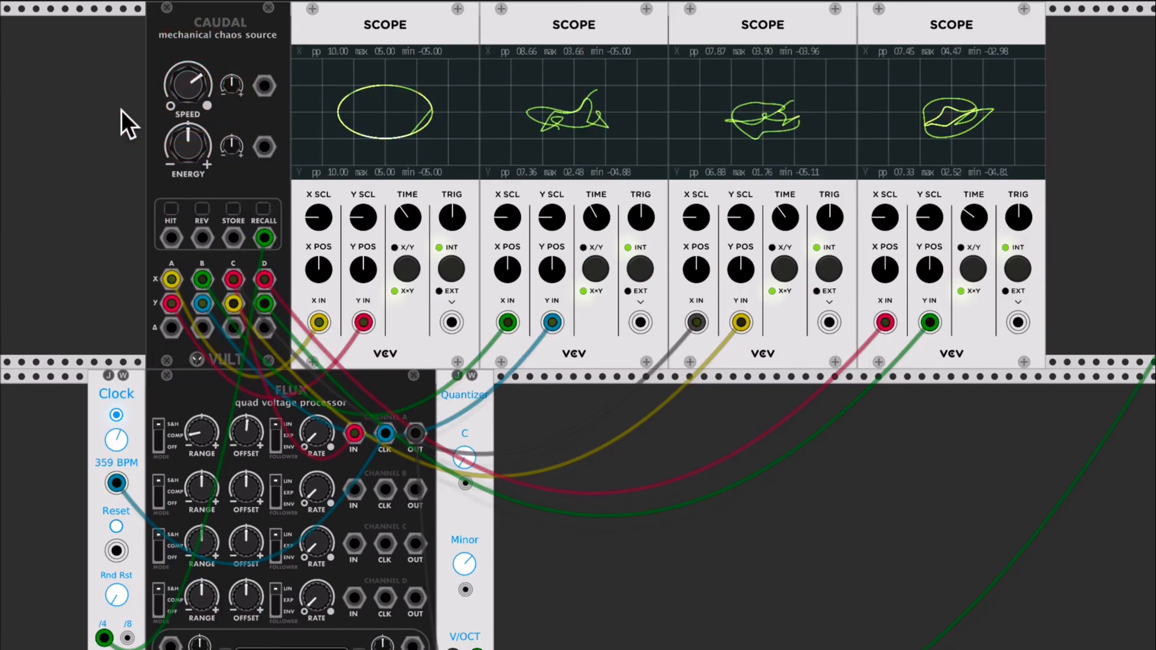
scroll(121, 109, "down", 2)
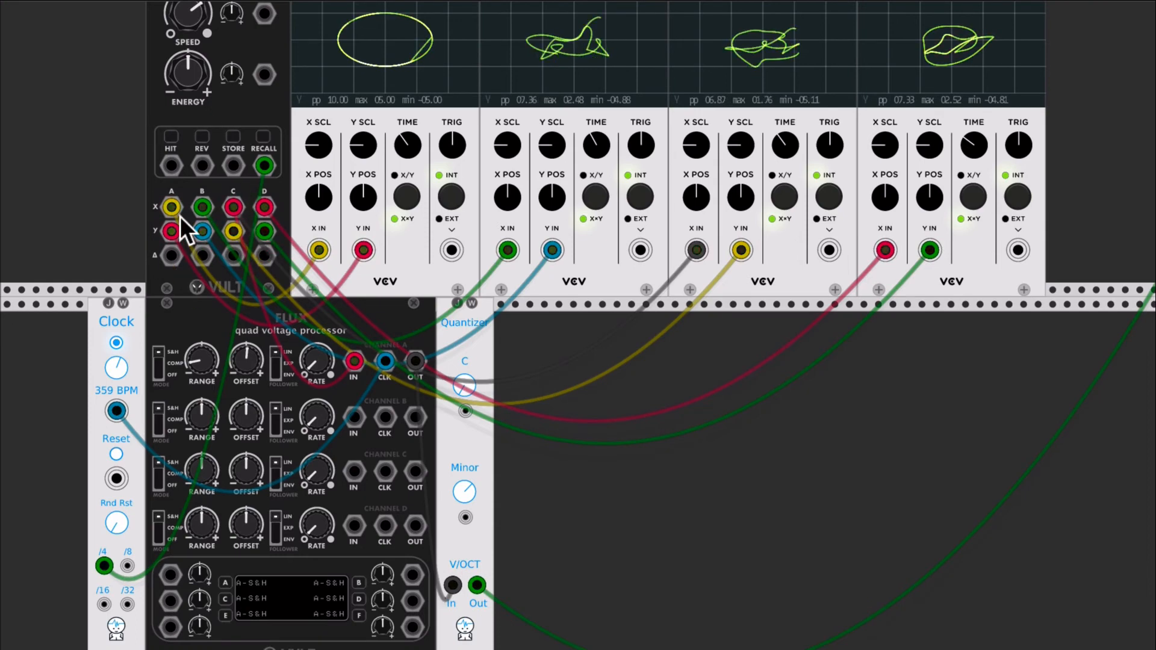
scroll(180, 216, "up", 2)
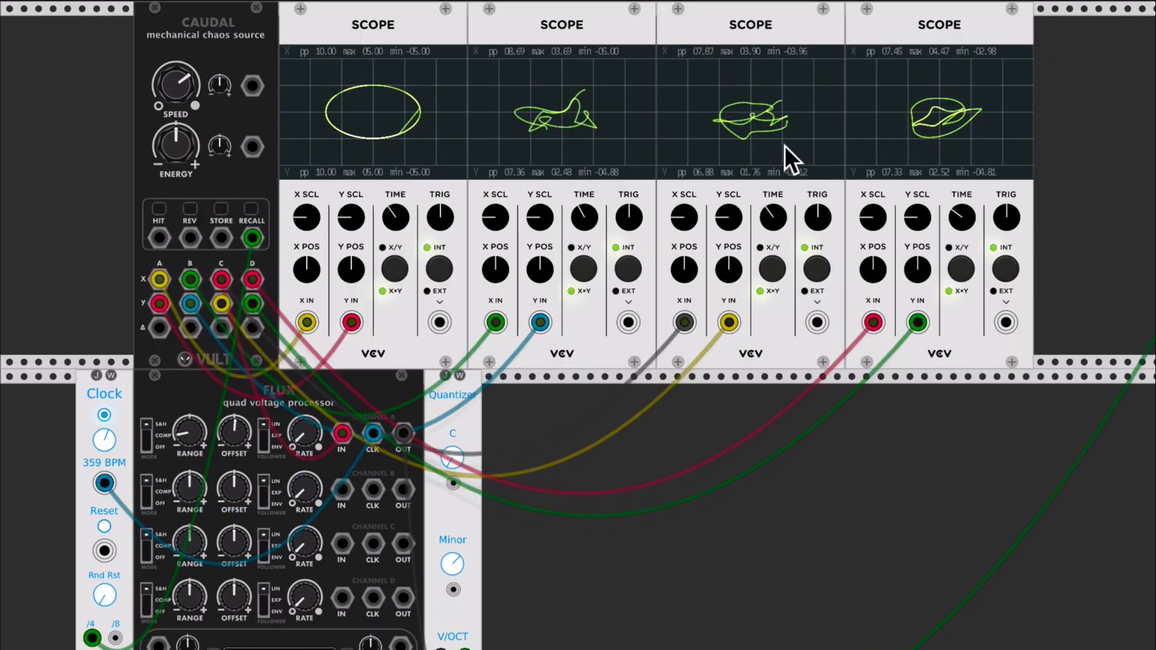
Lower Caudal's Speed to the centre and remove the cable from its RECALL input
mouse_move(184, 87)
left_mouse_down()
mouse_move(184, 100)
mouse_move(186, 85)
left_mouse_up()
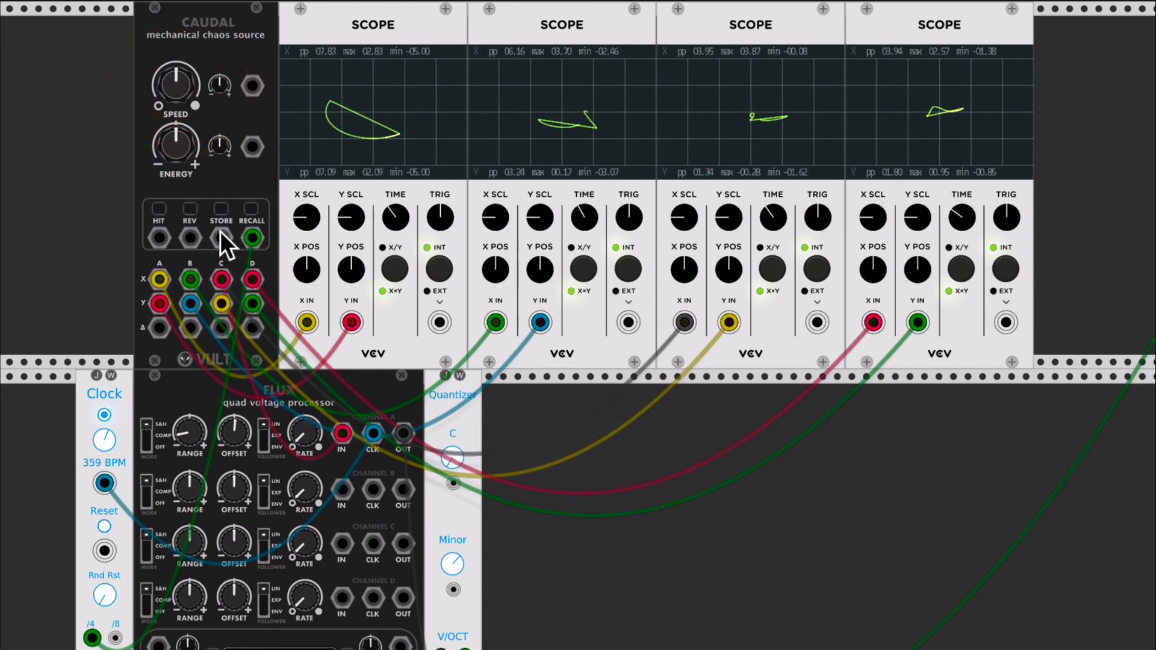
left_click_drag(253, 238, 120, 248)
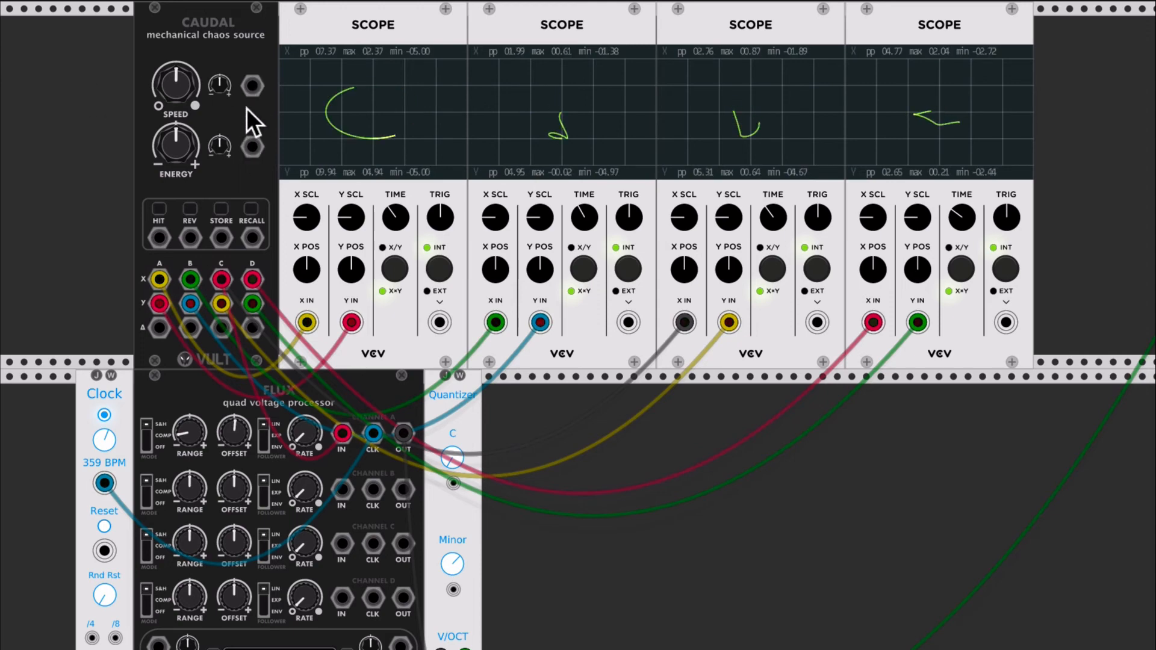
Add a Fundamental LFO-1 module in the empty rack space beside Caudal
right_click(92, 113)
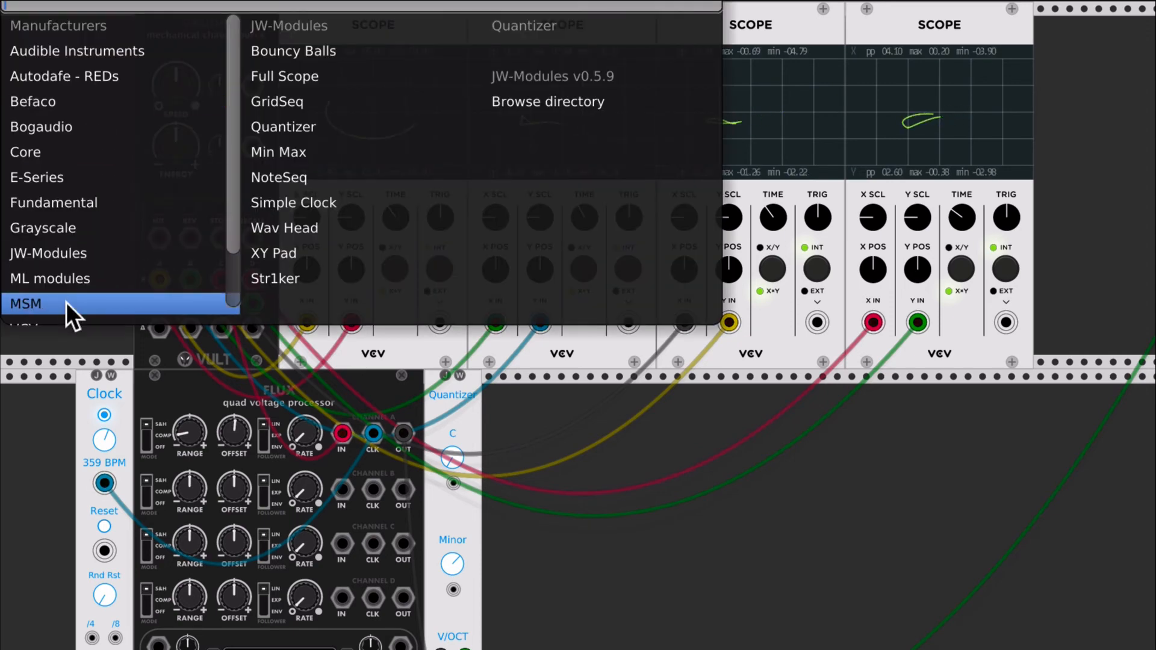
scroll(65, 294, "down", 1)
scroll(65, 294, "up", 1)
mouse_move(88, 200)
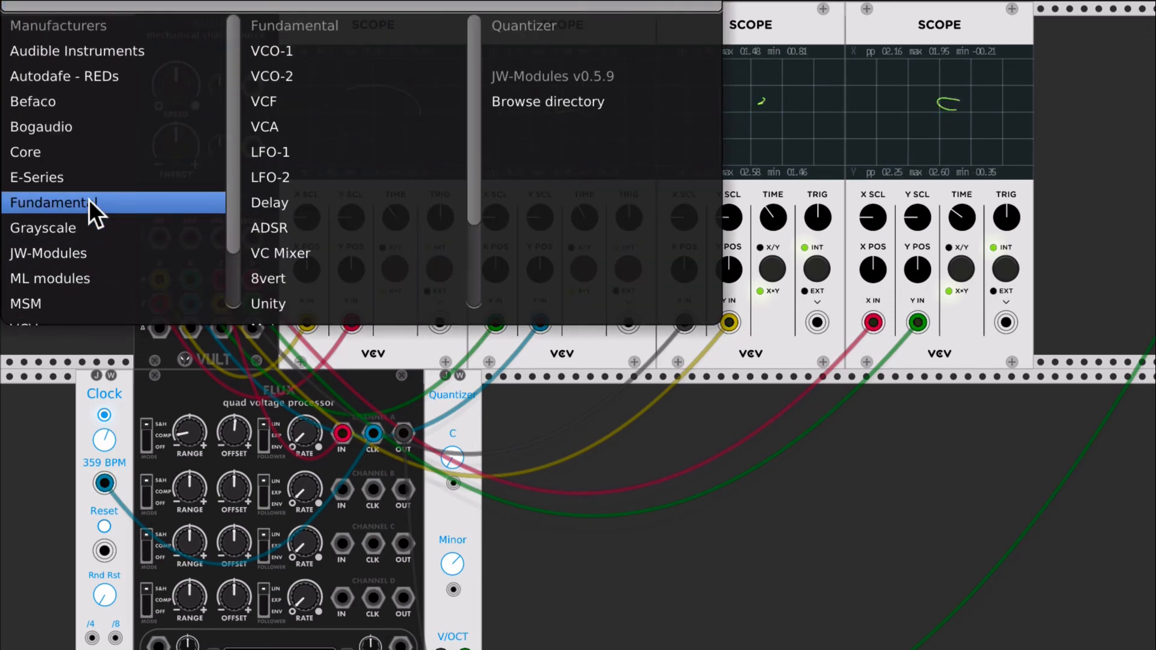
left_click(293, 151)
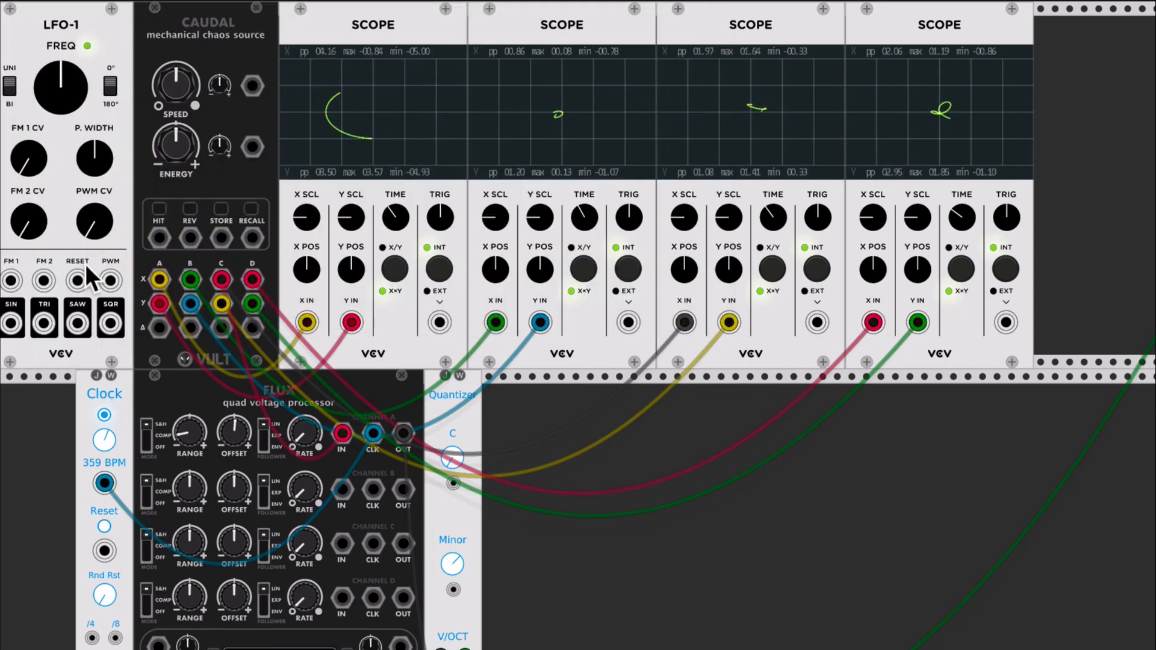
Patch LFO-1's SQR output to Caudal's Speed CV input, turn its attenuverter slightly up, and lower Speed to about ten o'clock
left_click_drag(109, 311, 252, 86)
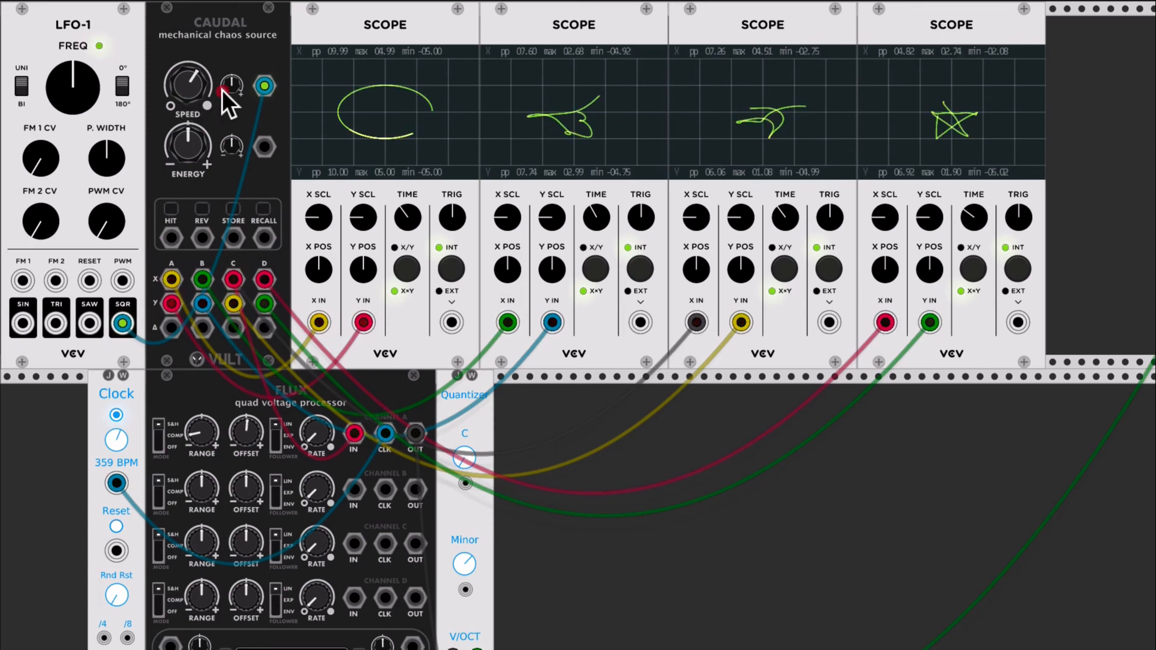
mouse_move(227, 87)
left_mouse_down()
mouse_move(187, 100)
mouse_move(179, 88)
left_mouse_up()
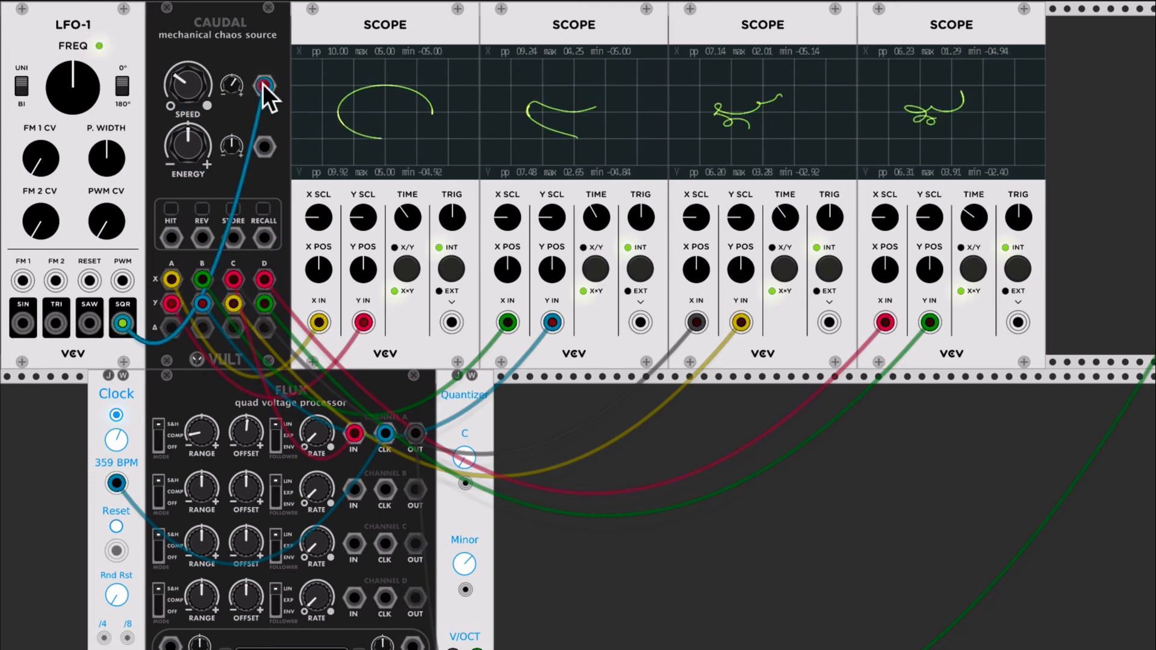
Replace the LFO cable at Caudal's Speed CV input with Caudal's own B Y output and raise the attenuverter to about two o'clock
left_click_drag(263, 85, 263, 116)
left_click_drag(203, 305, 233, 88)
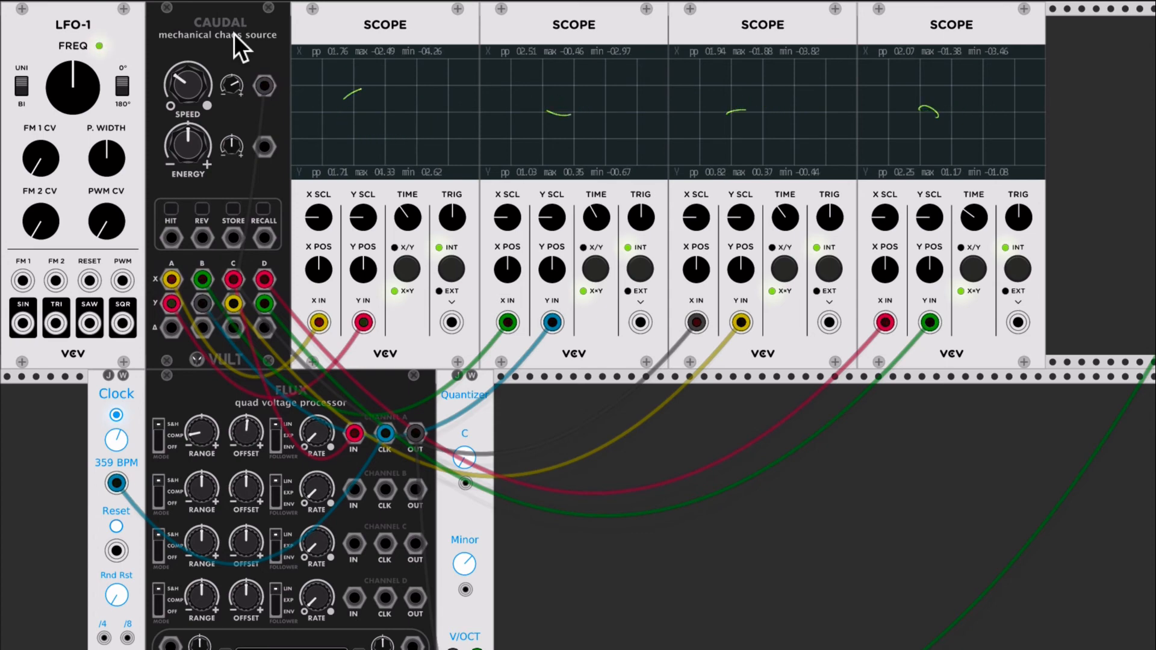
Patch Caudal's B X output to Flux channel B's IN and the clock's main output to channel B's CLK
scroll(234, 34, "down", 1)
scroll(234, 34, "down", 1)
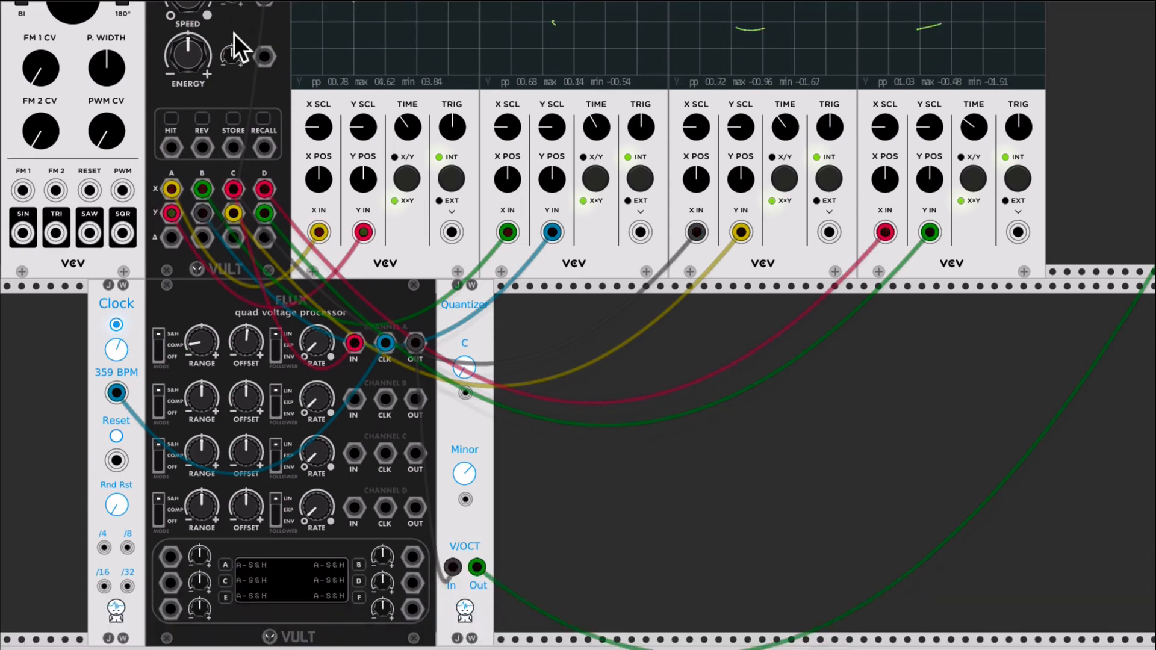
scroll(270, 14, "down", 2)
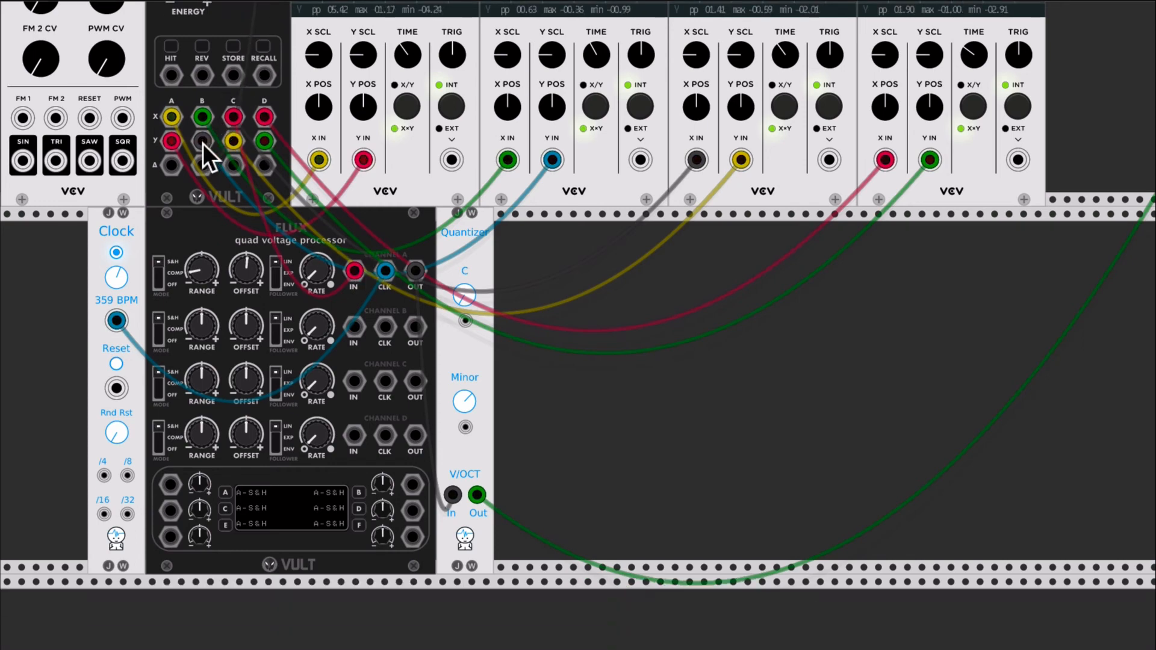
left_click_drag(203, 117, 359, 323)
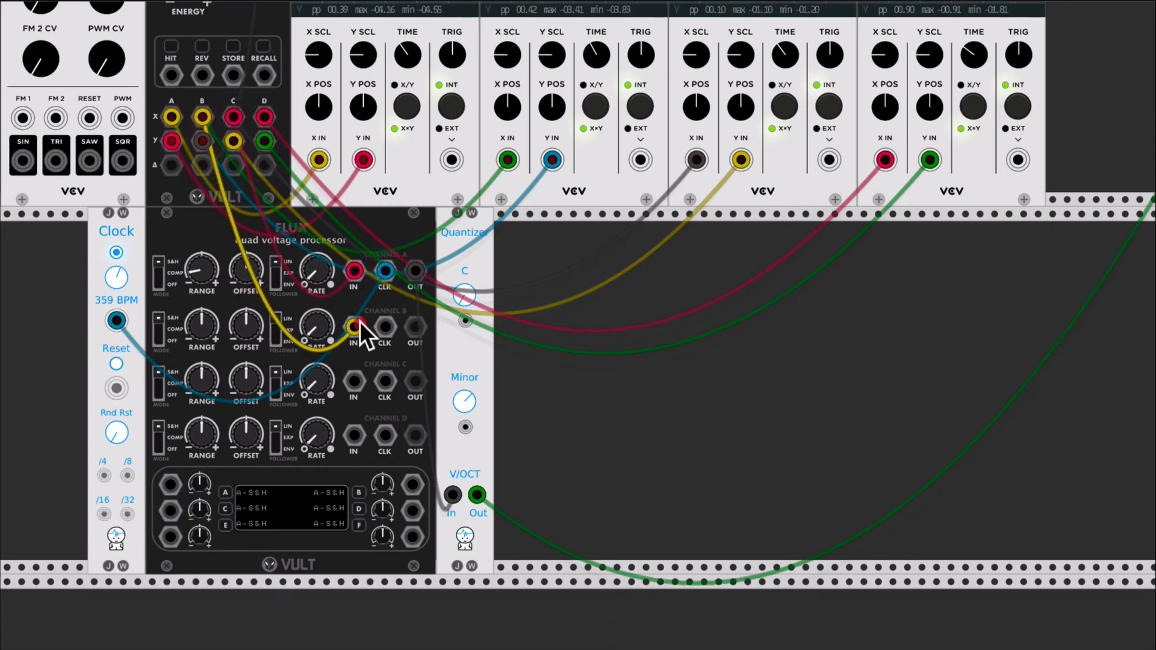
left_click_drag(117, 321, 385, 327)
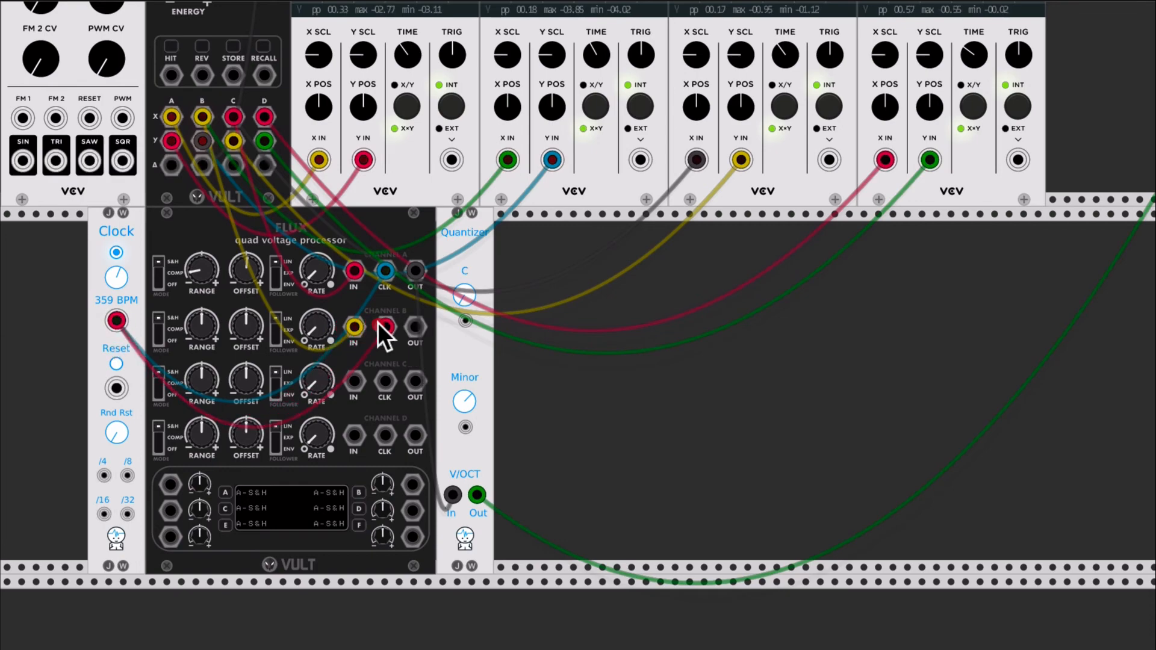
scroll(271, 194, "up", 5)
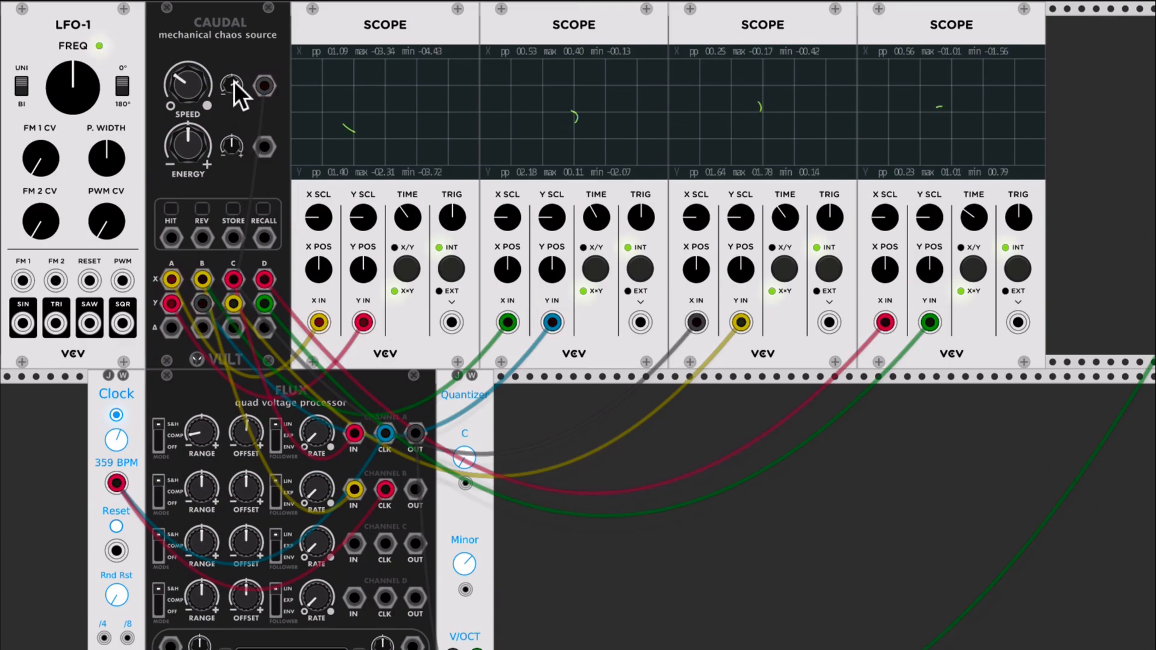
Raise Caudal's Speed slightly, patch LFO-1's SQR output to its Speed CV input, and set the attenuverter to about one o'clock
left_click_drag(183, 102, 183, 100)
left_click_drag(260, 89, 122, 323)
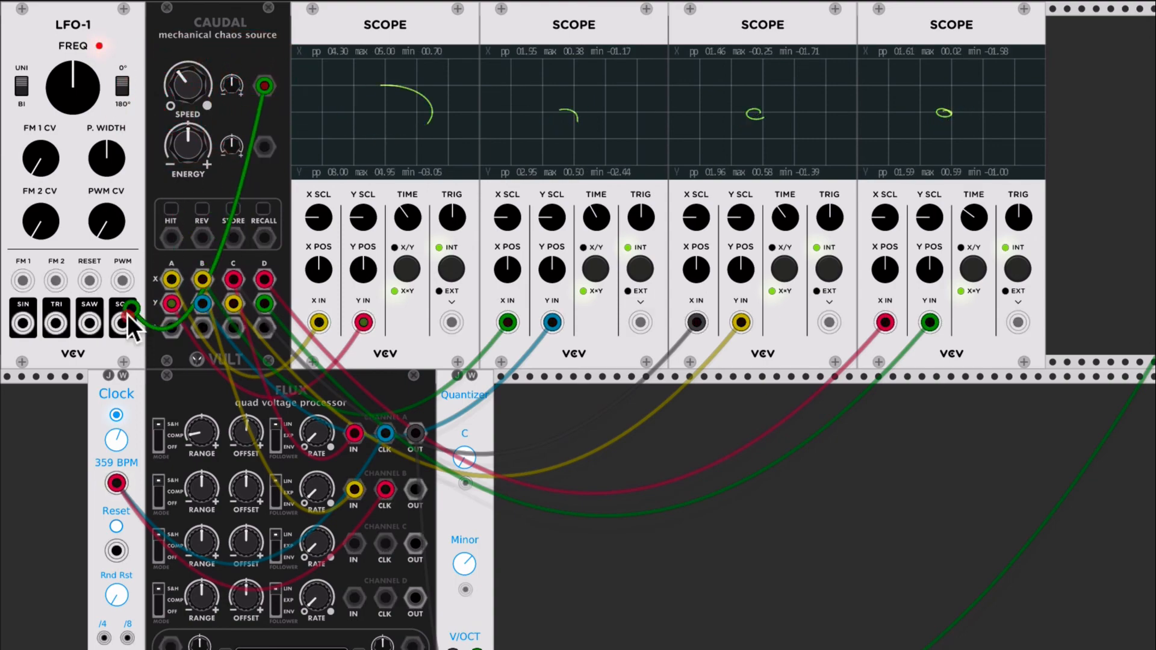
left_click(235, 85)
Patch Flux channel B's OUT to VCO-1's FM input and adjust the oscillator's FM CV amount
scroll(238, 96, "down", 5)
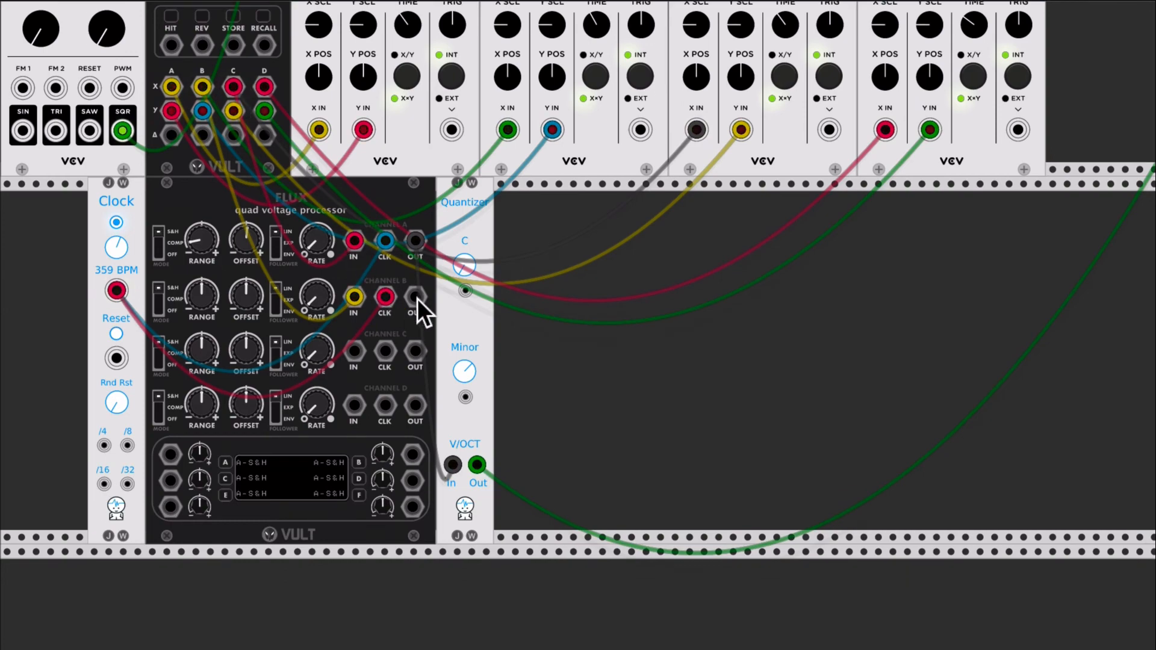
scroll(417, 299, "right", 7)
scroll(417, 299, "up", 3)
scroll(417, 299, "right", 1)
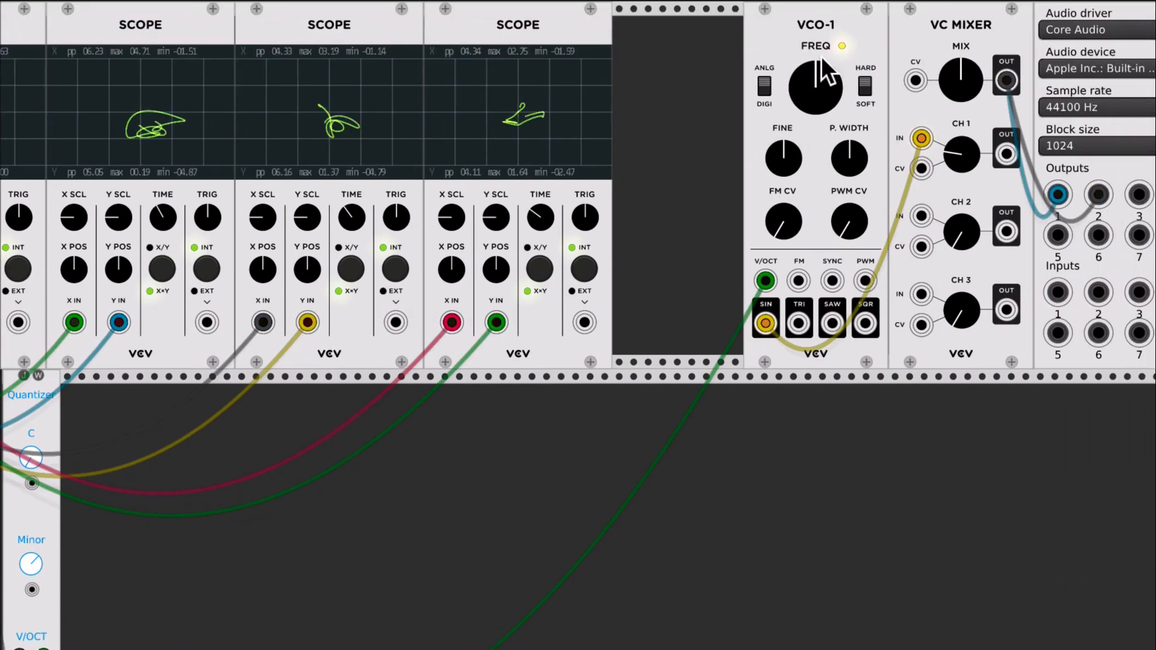
scroll(642, 400, "left", 2)
scroll(642, 400, "down", 1)
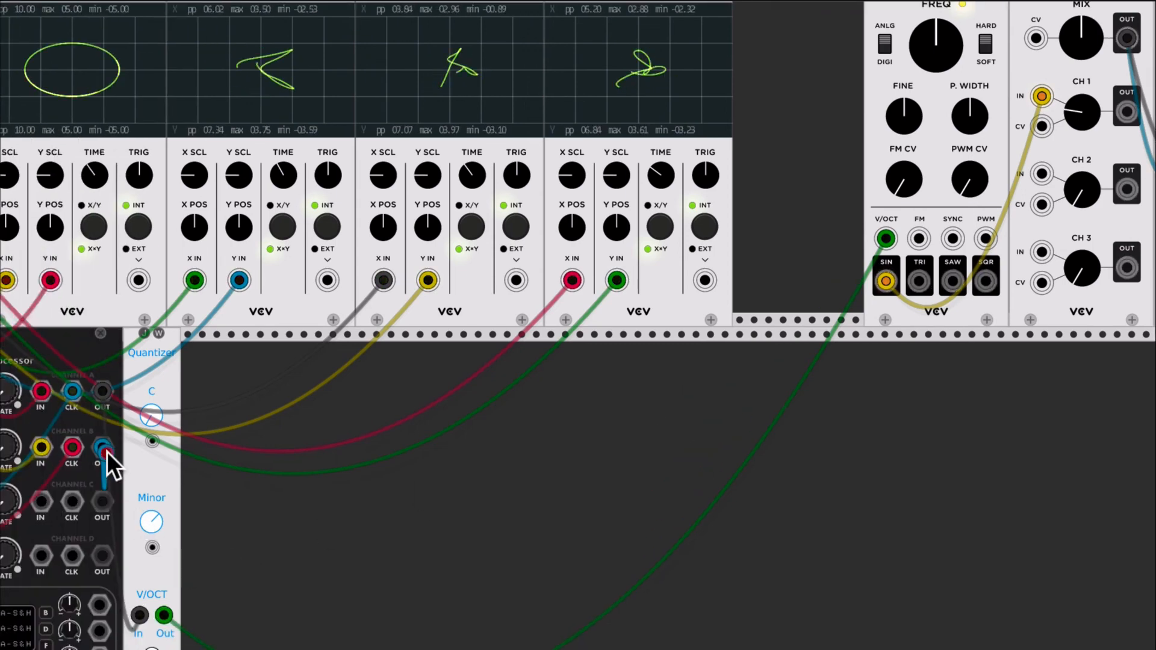
left_click_drag(107, 452, 919, 239)
scroll(818, 185, "right", 4)
scroll(818, 184, "up", 1)
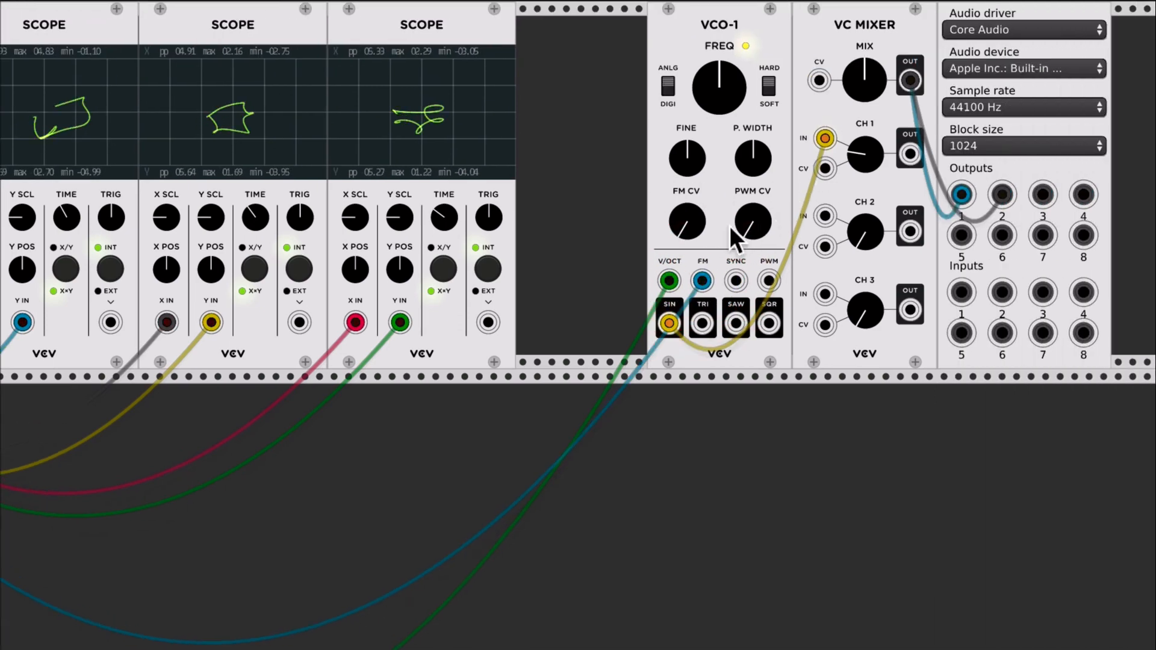
mouse_move(692, 226)
left_mouse_down()
mouse_move(697, 237)
mouse_move(688, 204)
mouse_move(688, 236)
left_mouse_up()
Patch Caudal's D Y output to Flux's modulation input A
scroll(602, 328, "left", 10)
scroll(601, 328, "down", 3)
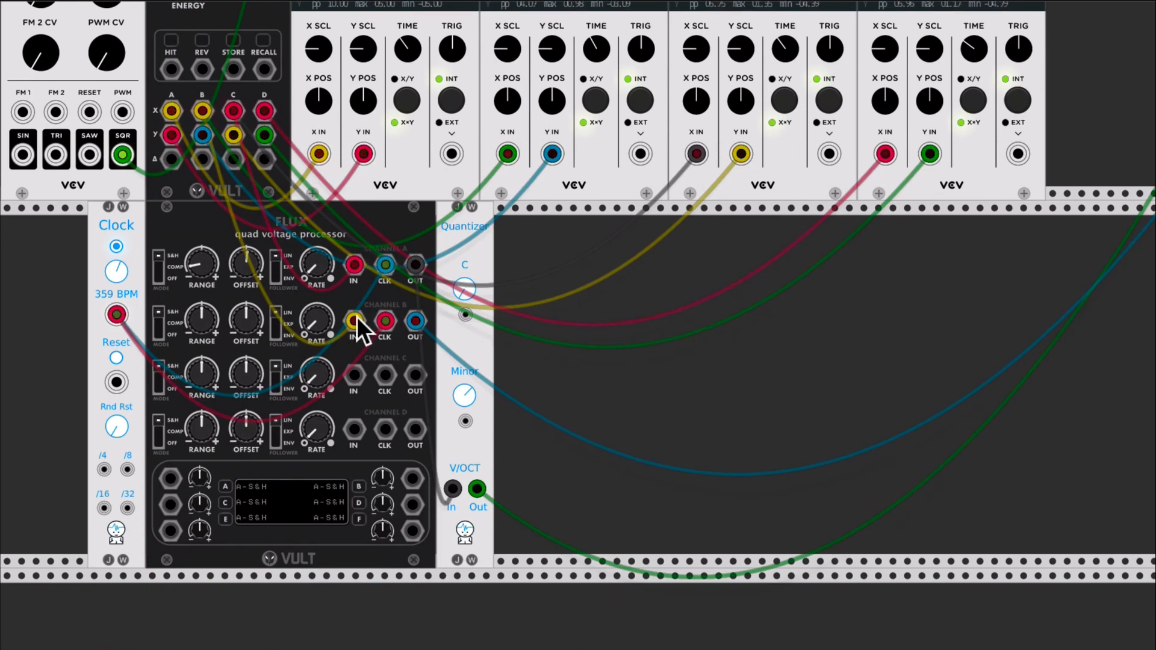
scroll(454, 371, "down", 3)
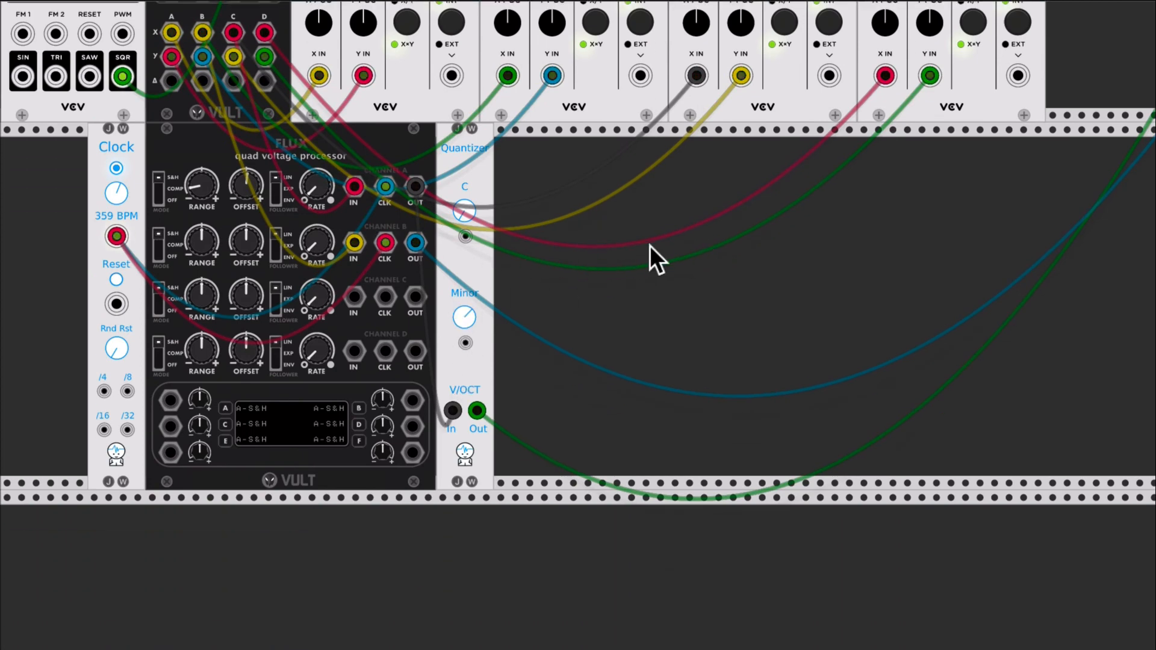
scroll(667, 244, "up", 3)
scroll(667, 244, "right", 1)
scroll(667, 244, "up", 6)
scroll(668, 244, "left", 1)
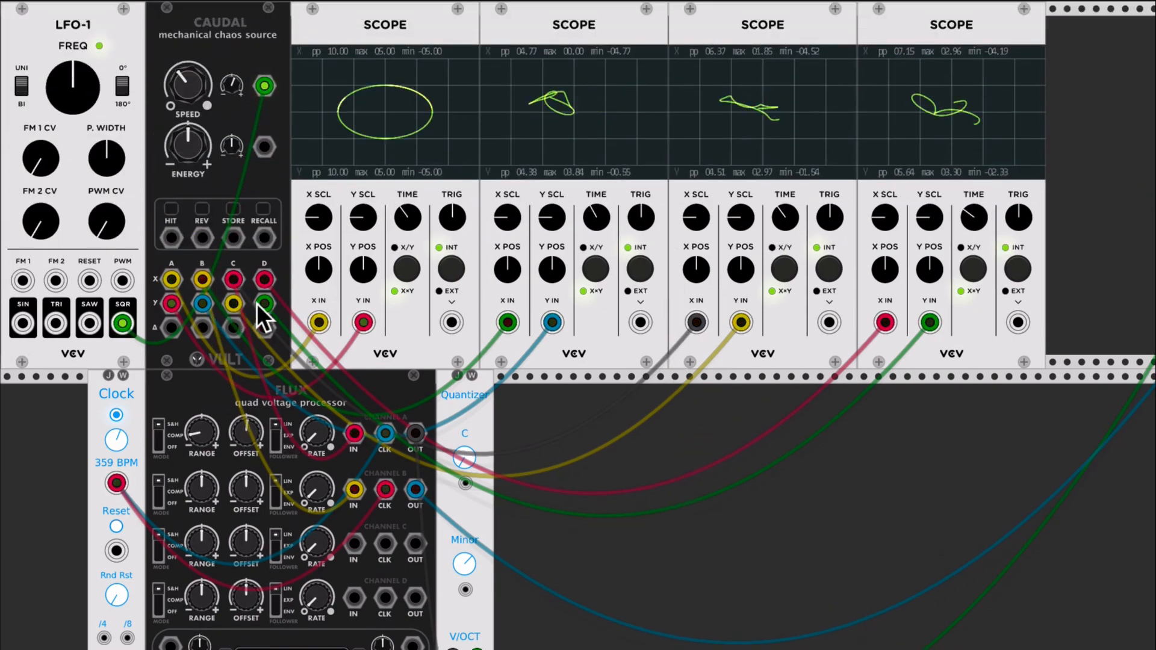
left_click_drag(258, 304, 172, 326)
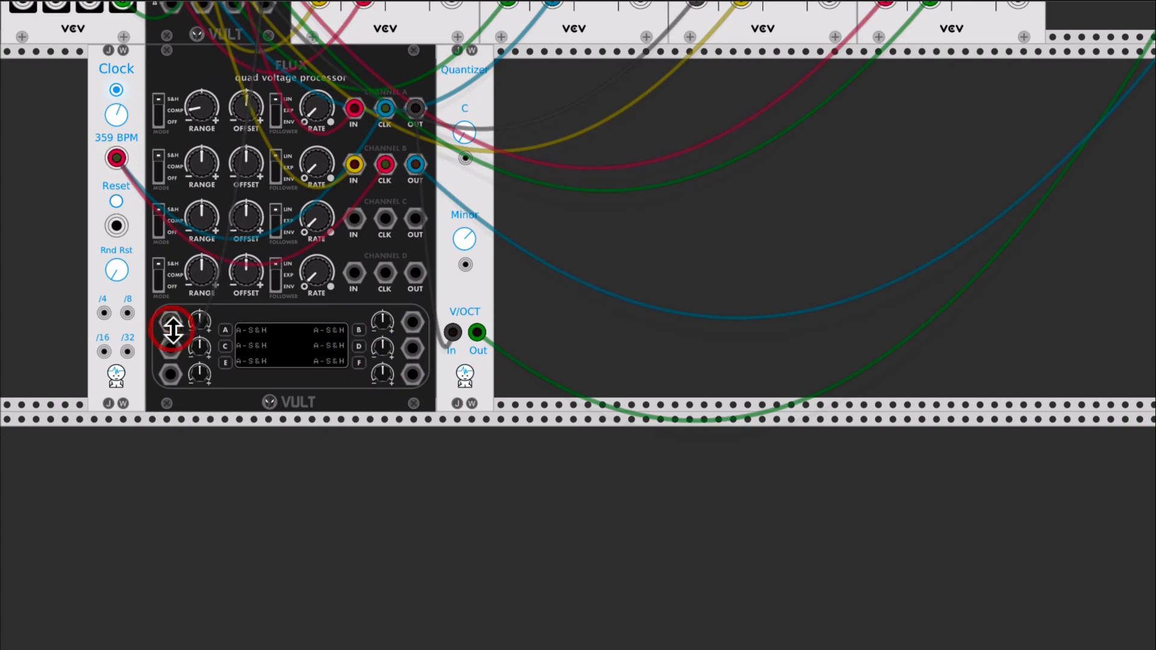
Assign Flux's modulation slot A to channel A's Offset and raise the slot's attenuverter to about two o'clock
left_click(219, 331)
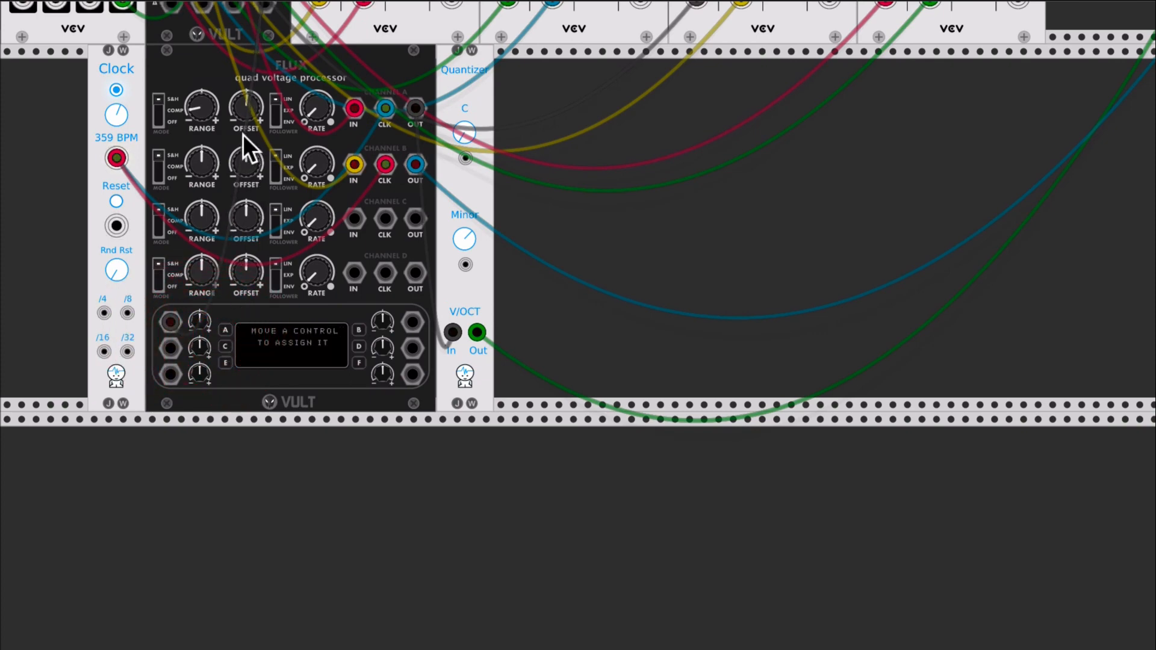
left_click(244, 116)
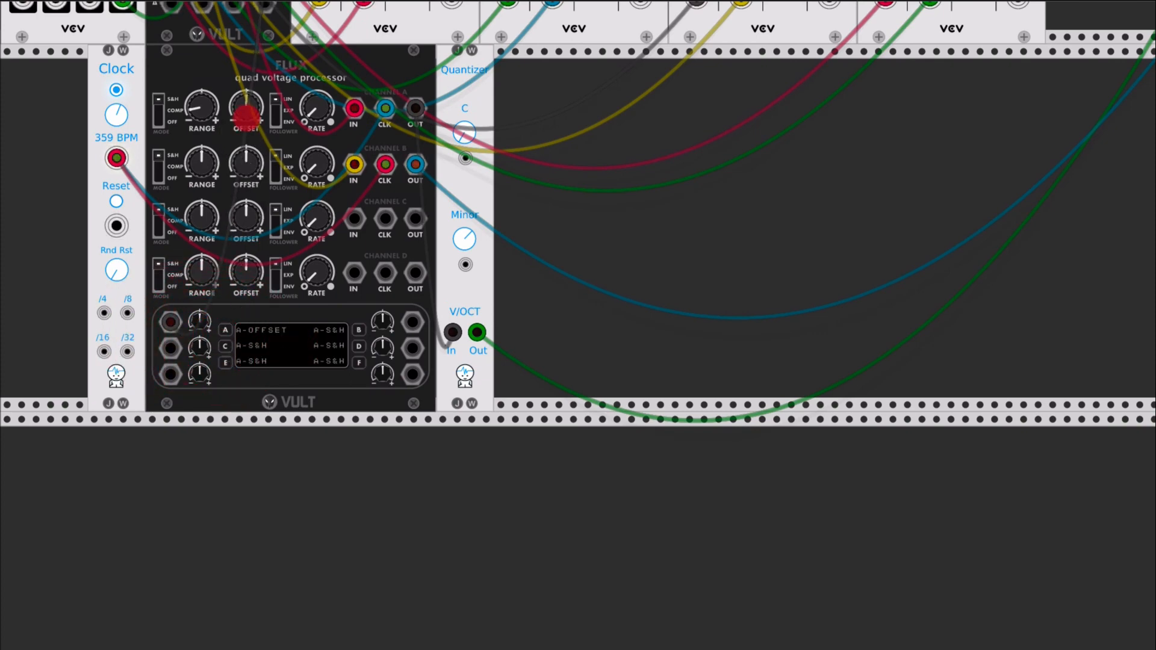
left_click(205, 323)
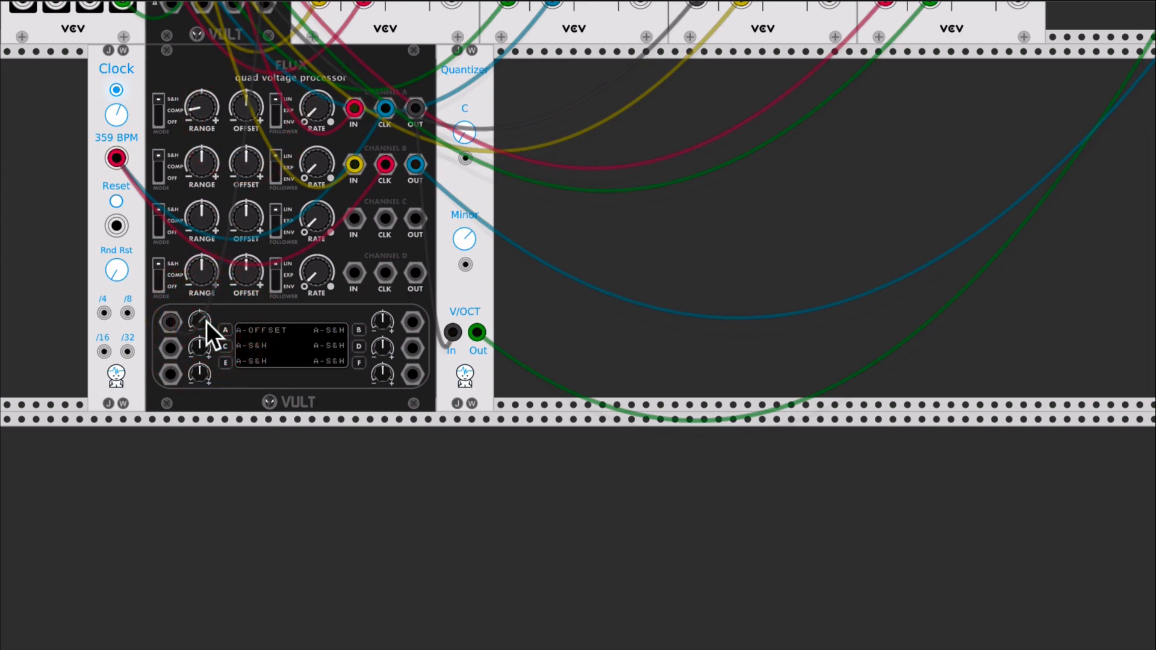
left_click(206, 320)
scroll(517, 253, "up", 5)
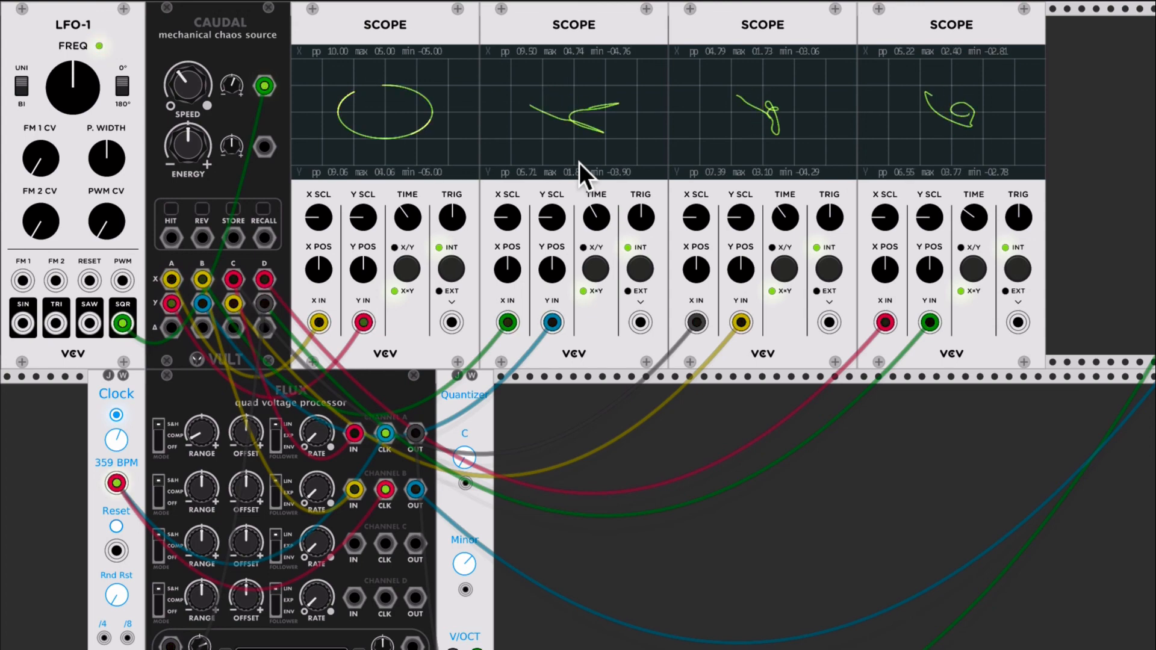
scroll(334, 171, "down", 3)
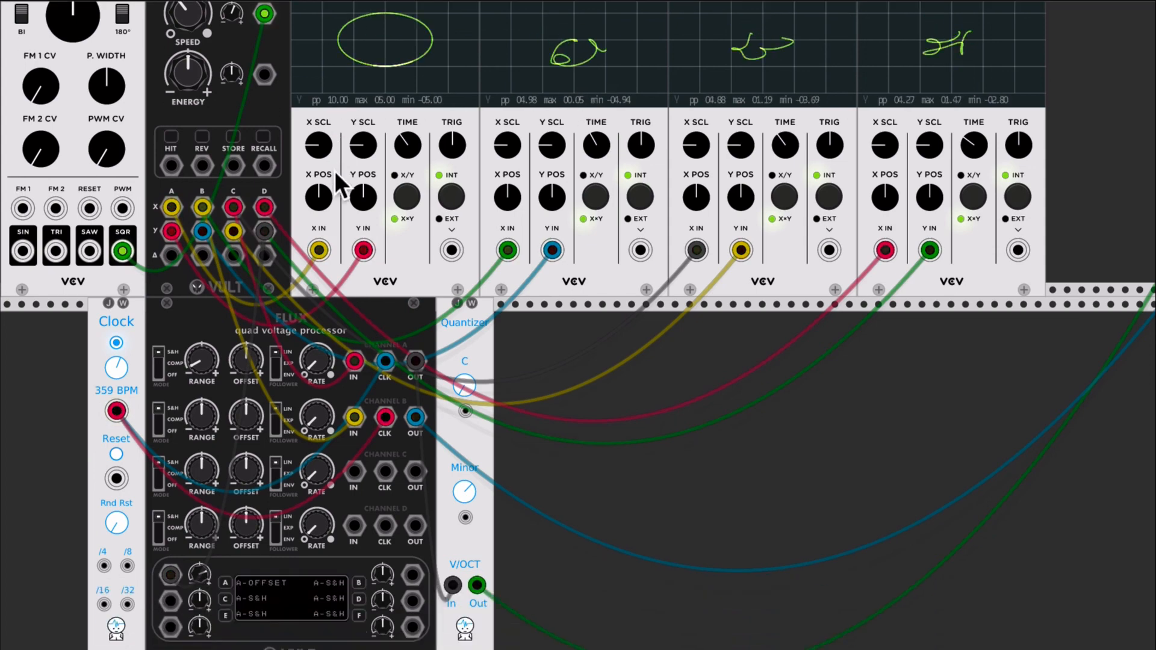
scroll(334, 171, "up", 3)
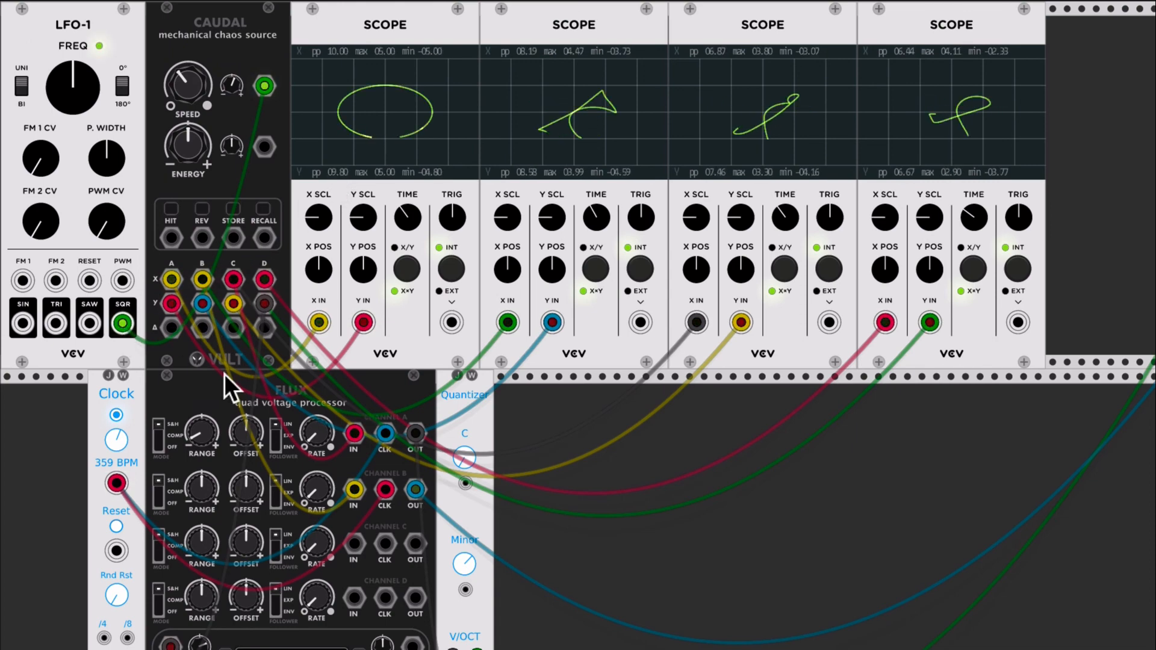
scroll(553, 324, "down", 5)
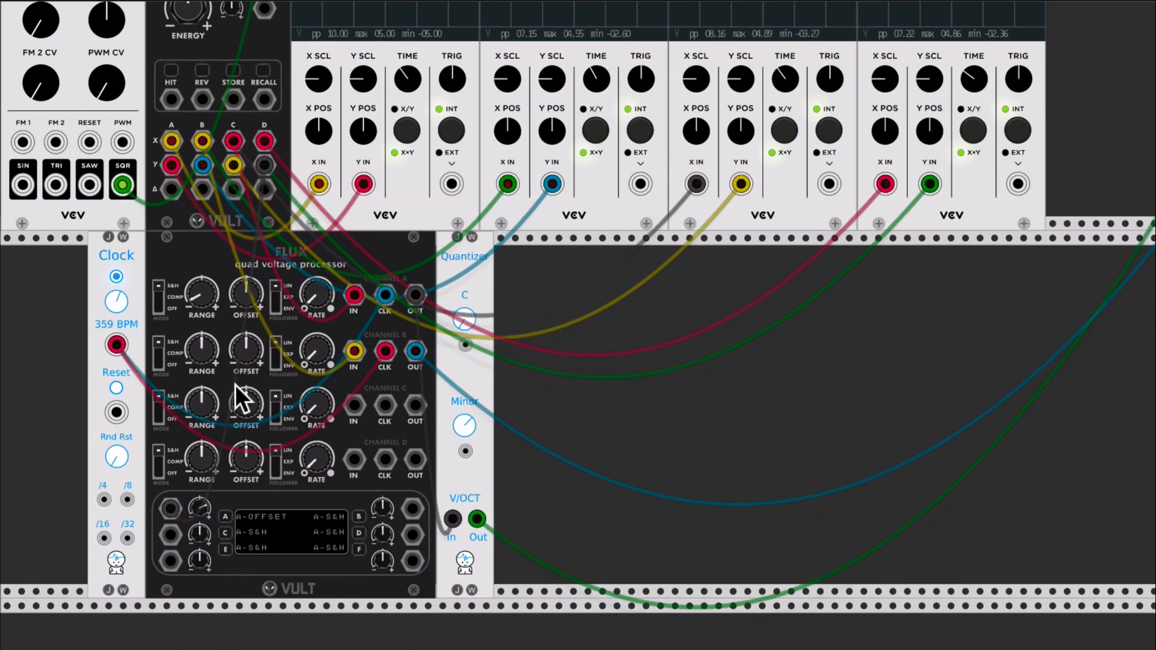
scroll(628, 268, "up", 5)
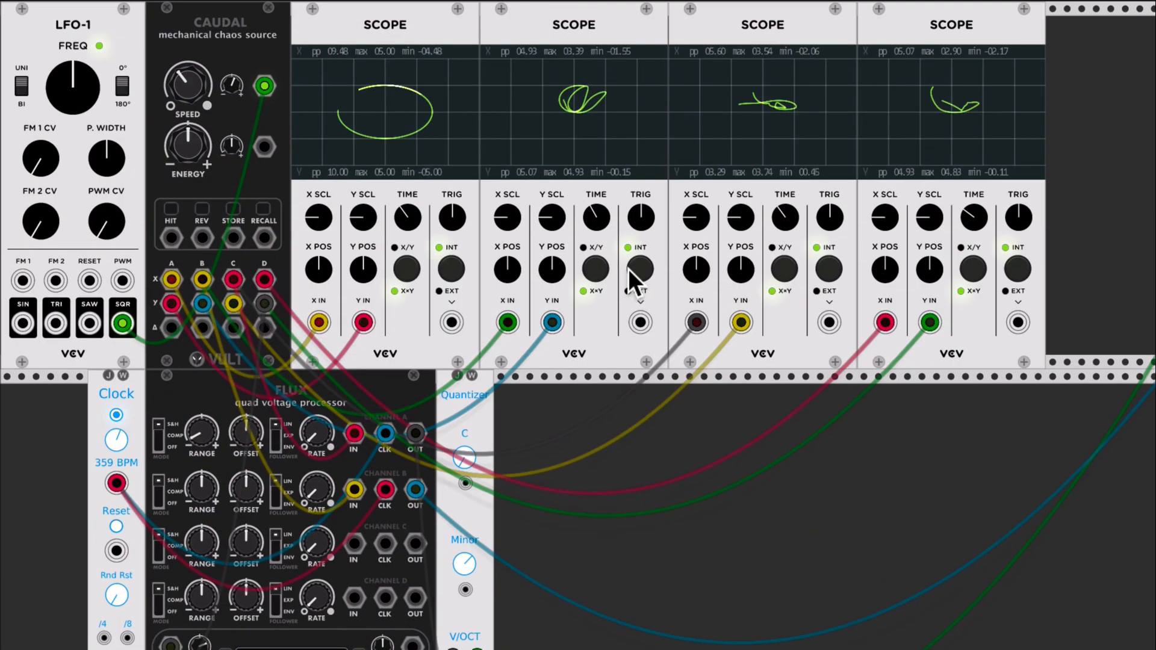